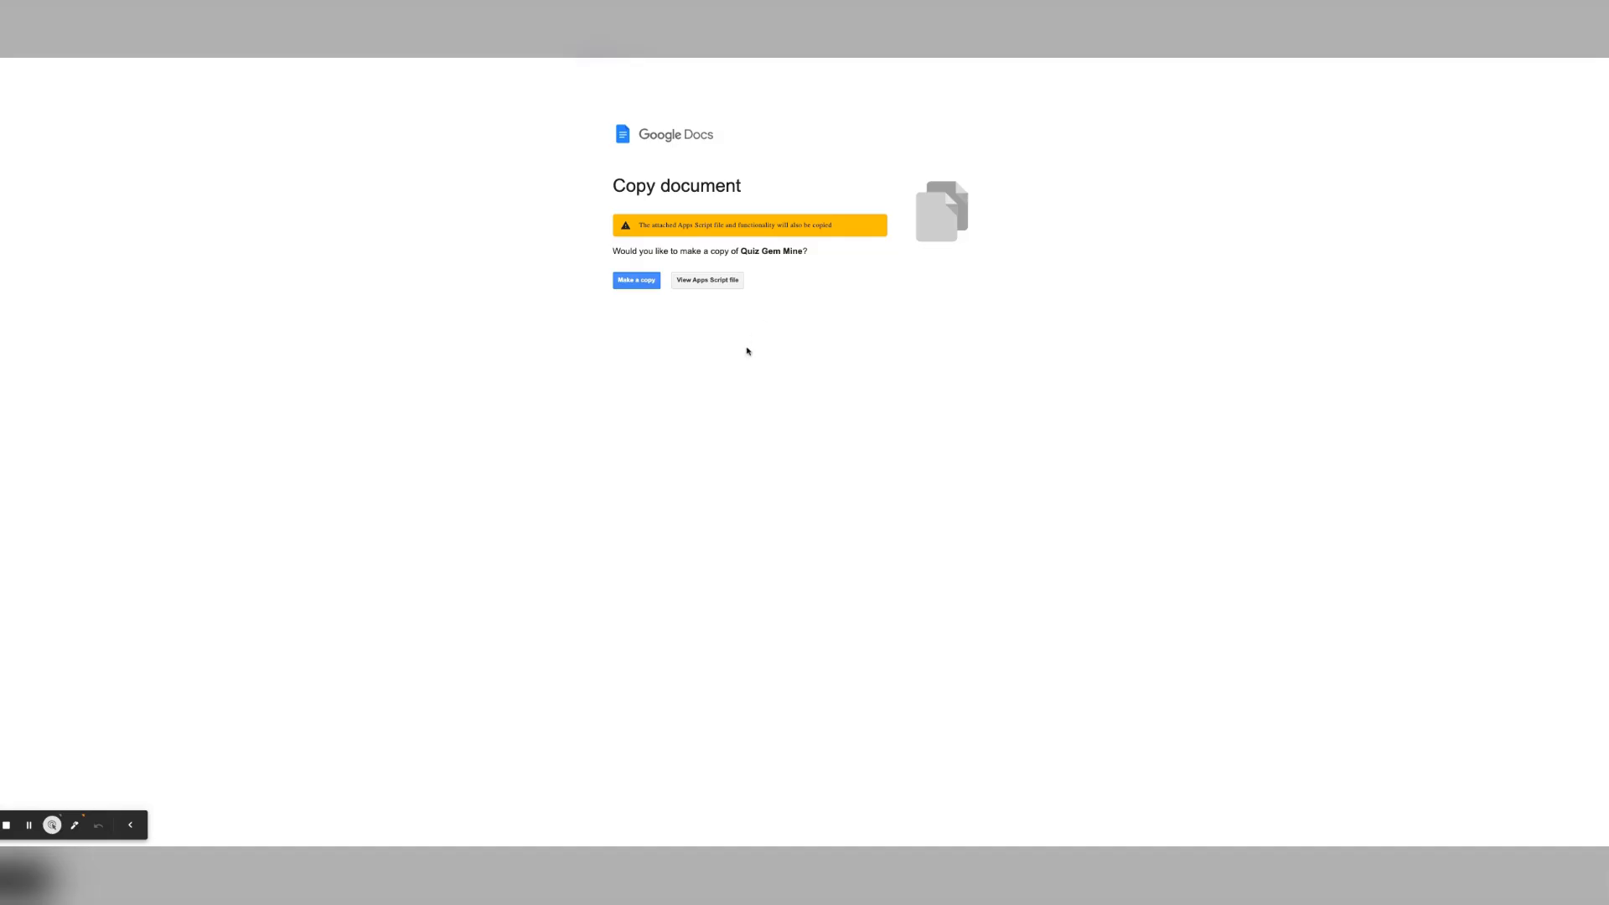
Step: Make a copy of the Quiz Gem Mine document along with its Apps Script
left_click(635, 283)
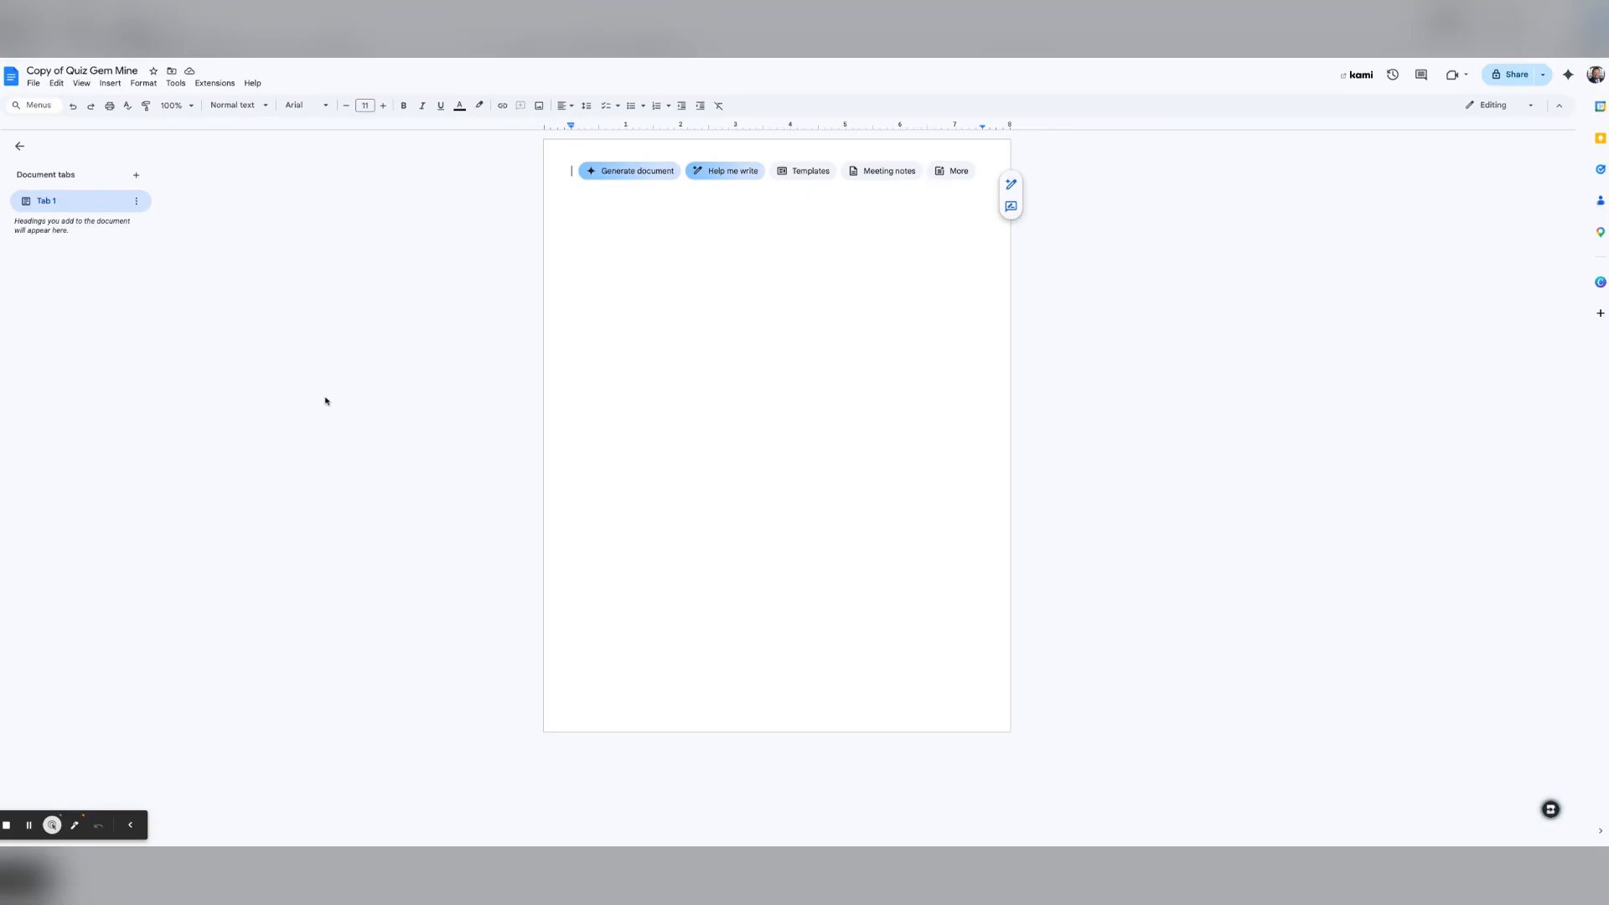
Step: Rename the copied document to 'Gem Question Doc'
left_click(84, 69)
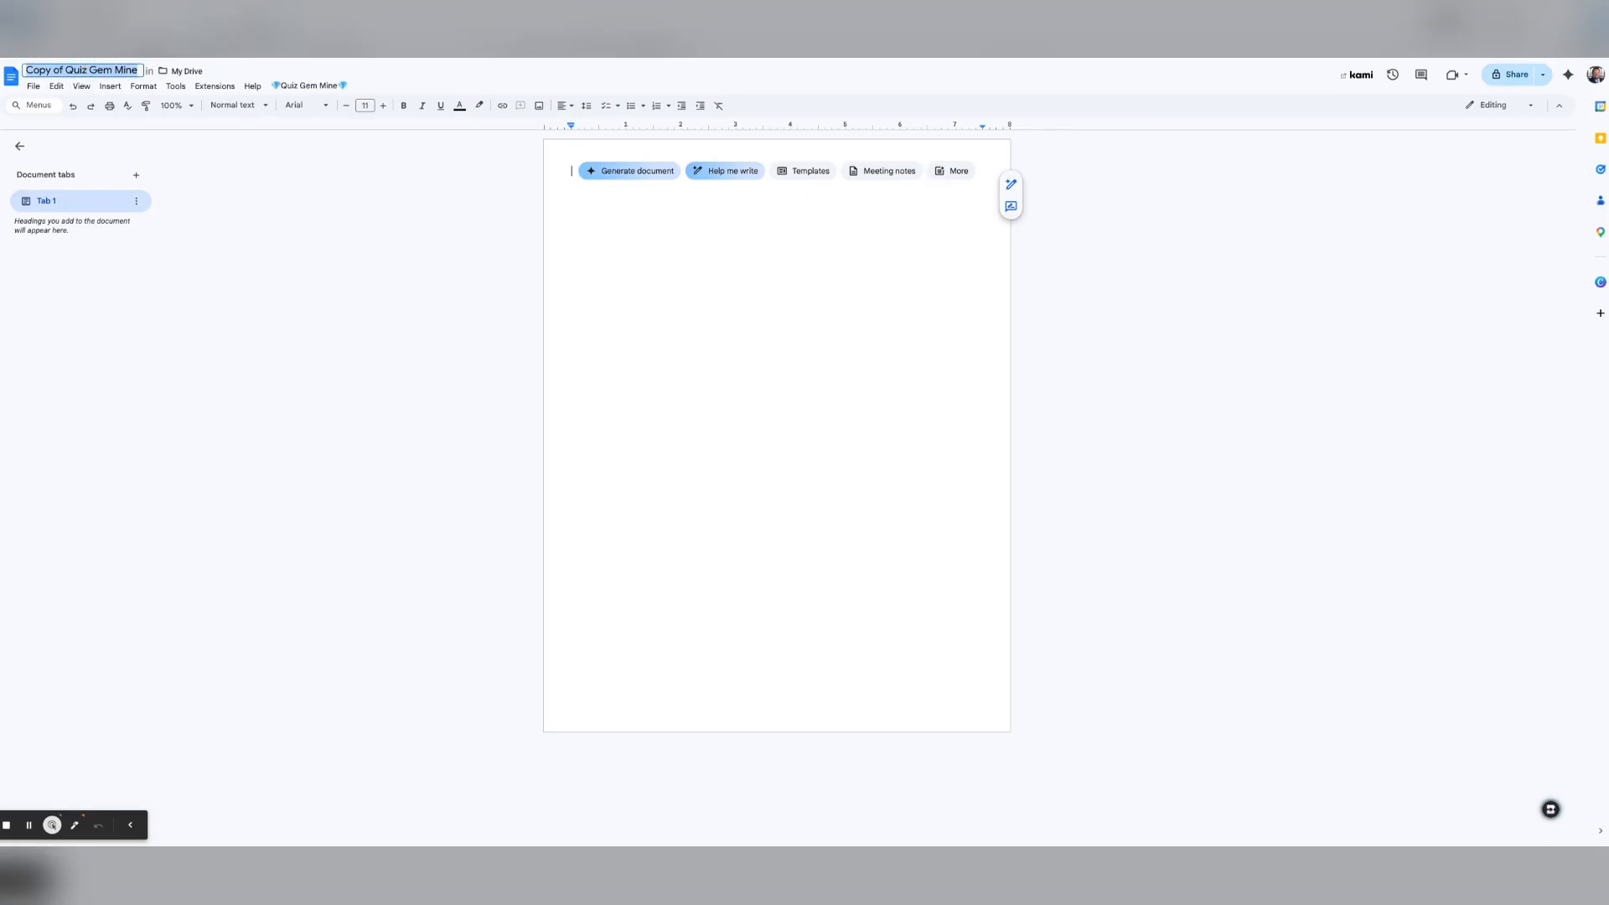
type("Gem Question Doc")
key("Return")
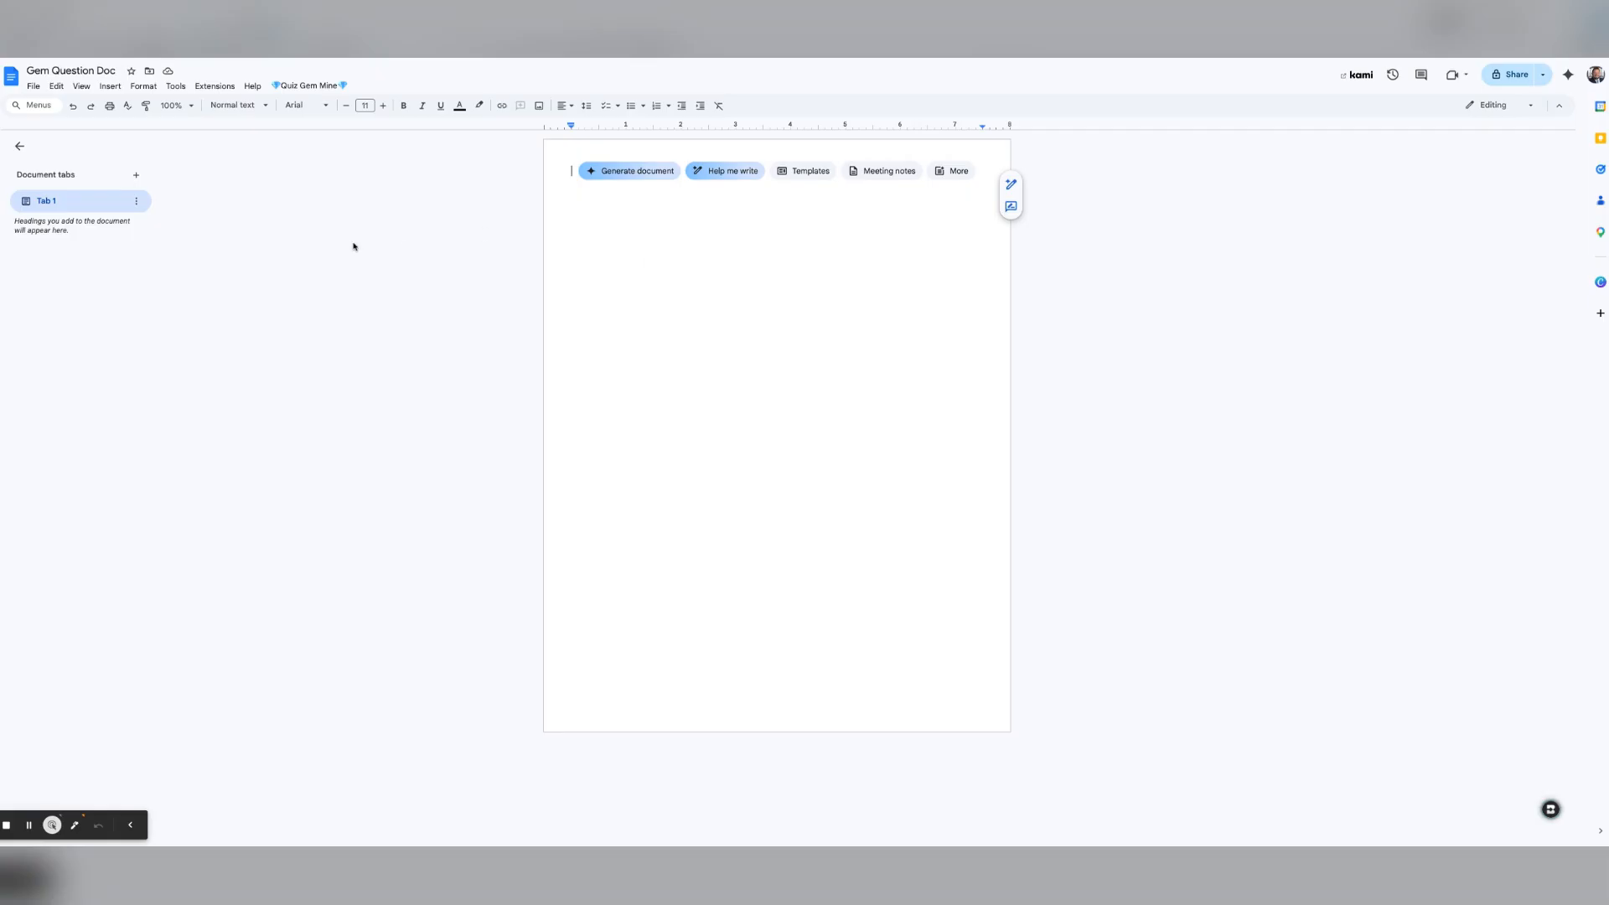
Step: Show the Quiz Gem Mine menu's tools, including Google Form Quiz Creator
left_click(297, 86)
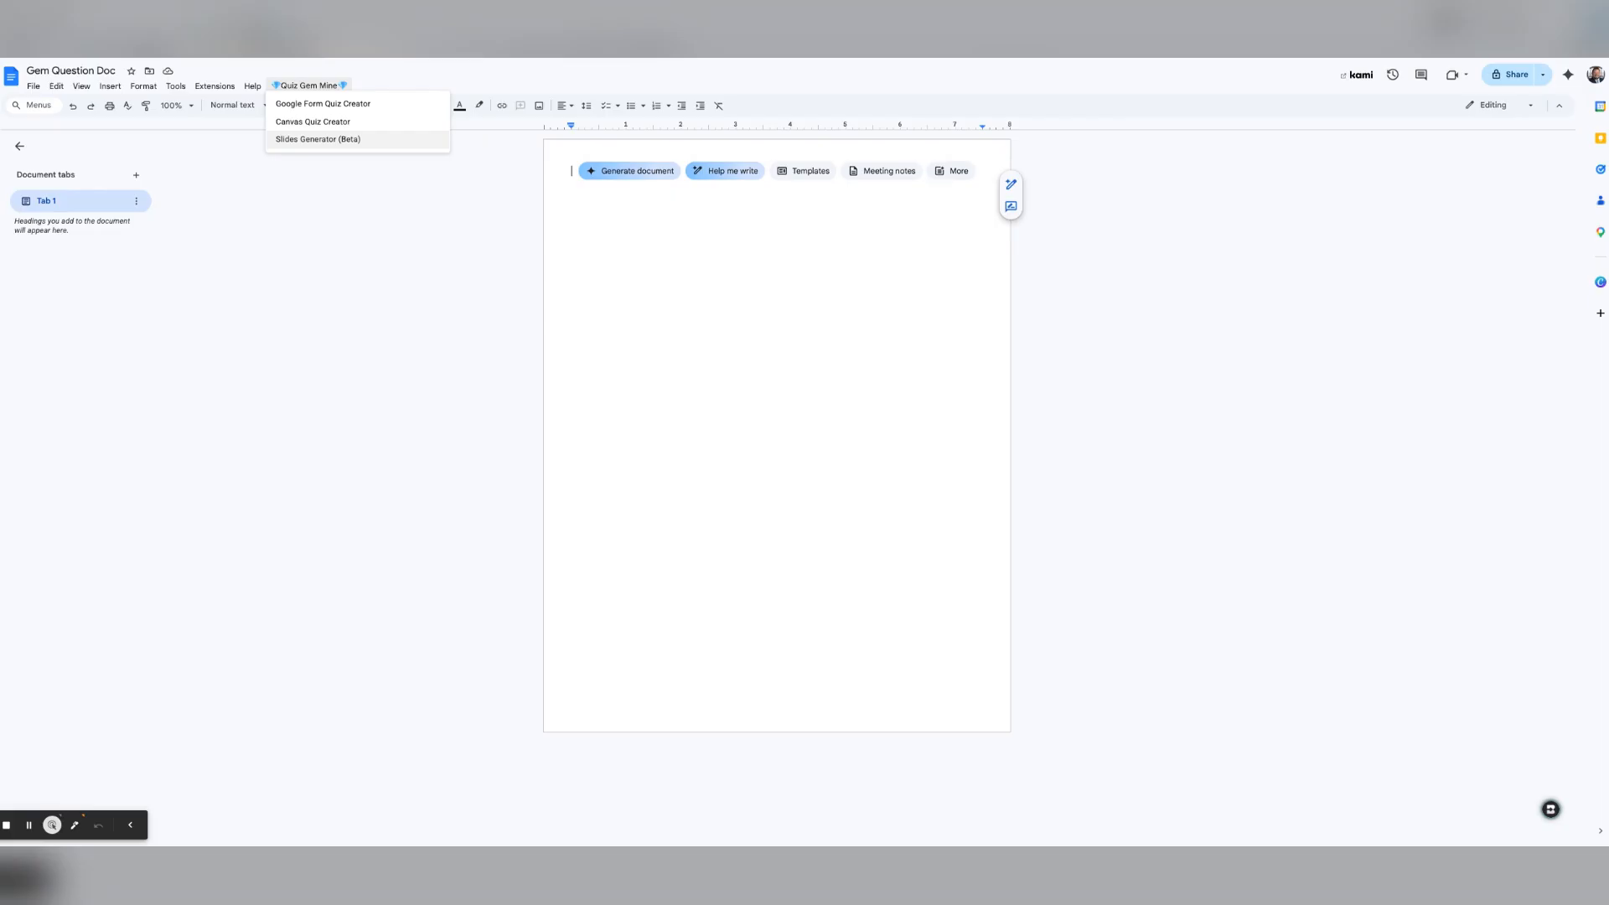
Step: Launch Google Form Quiz Creator and approve the script's authorization request
left_click(332, 110)
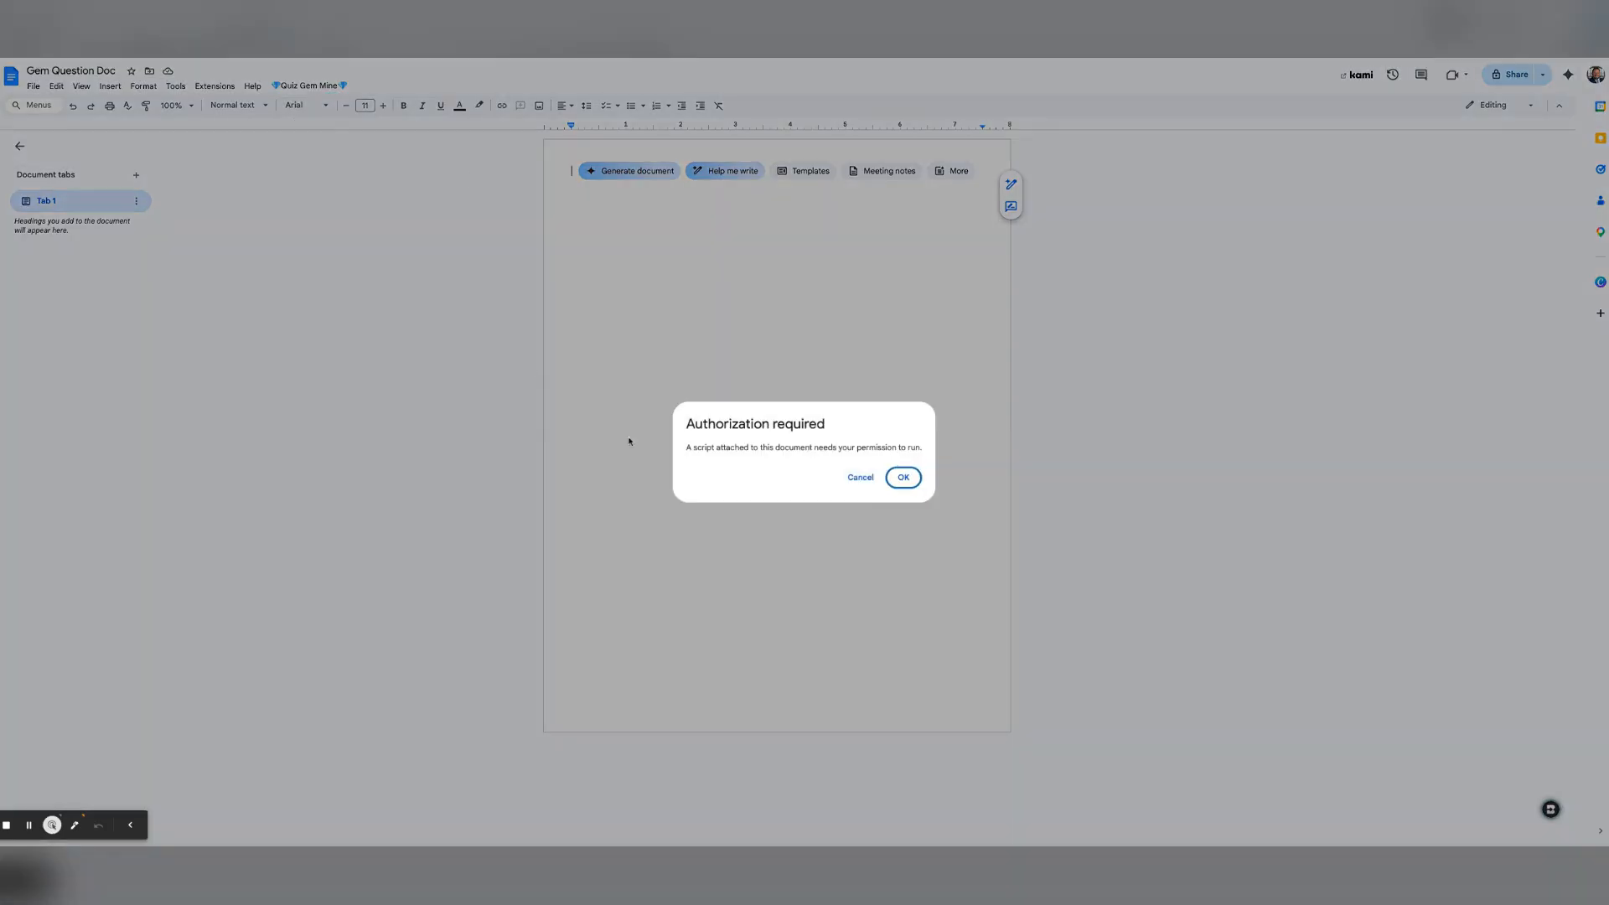
left_click(904, 487)
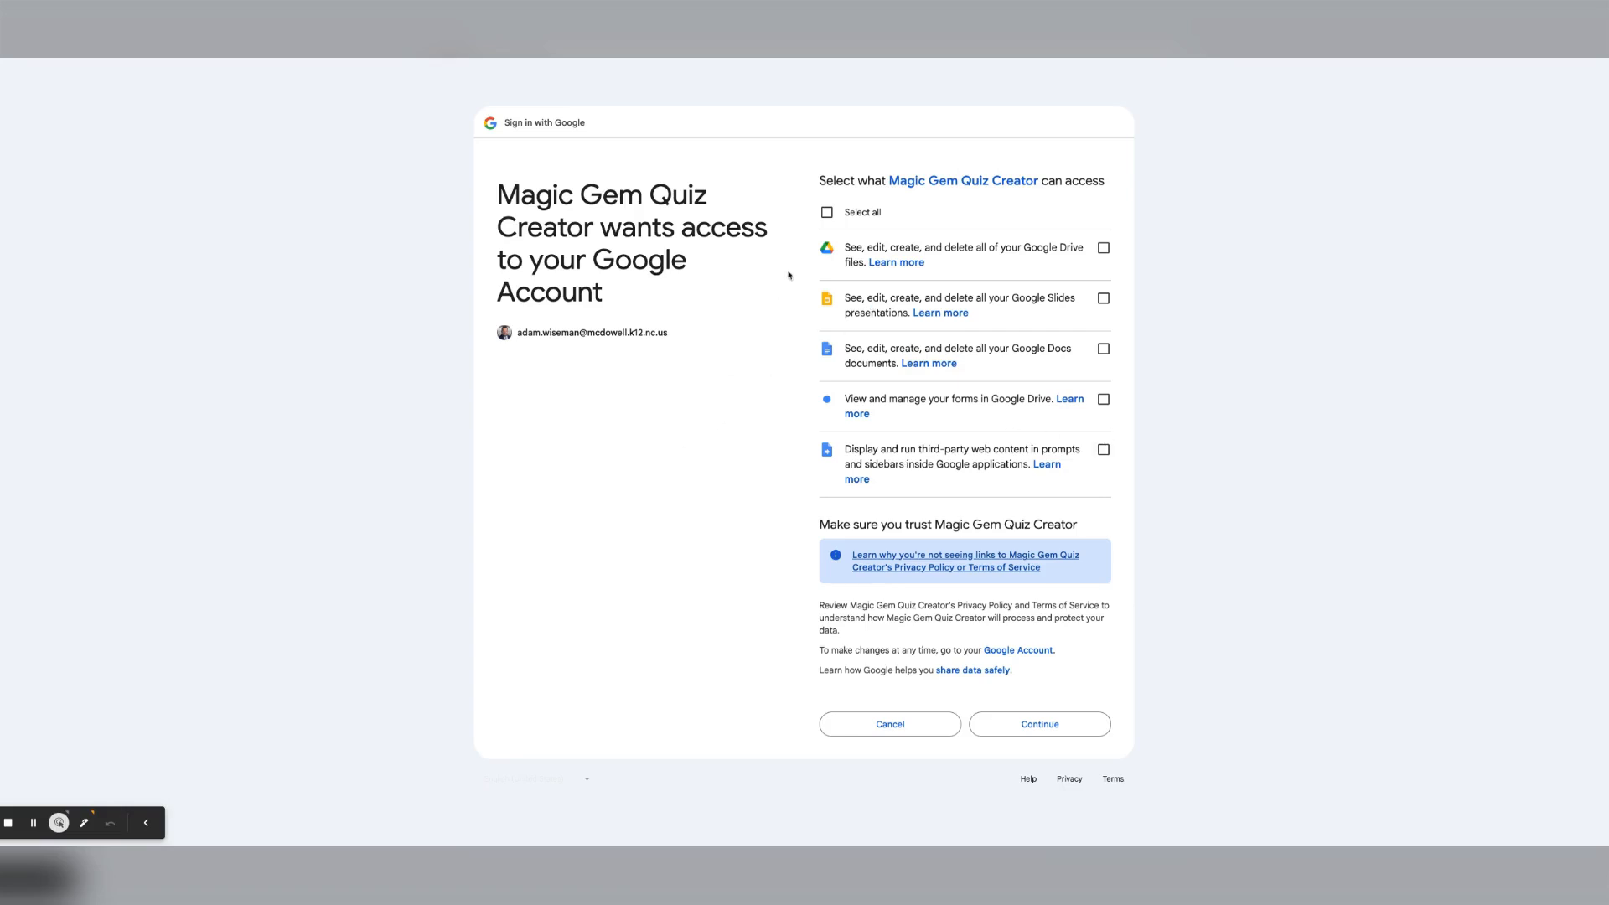
Step: Grant Magic Gem Quiz Creator all requested Drive, Slides, Docs and Forms permissions
left_click(827, 213)
left_click(1042, 725)
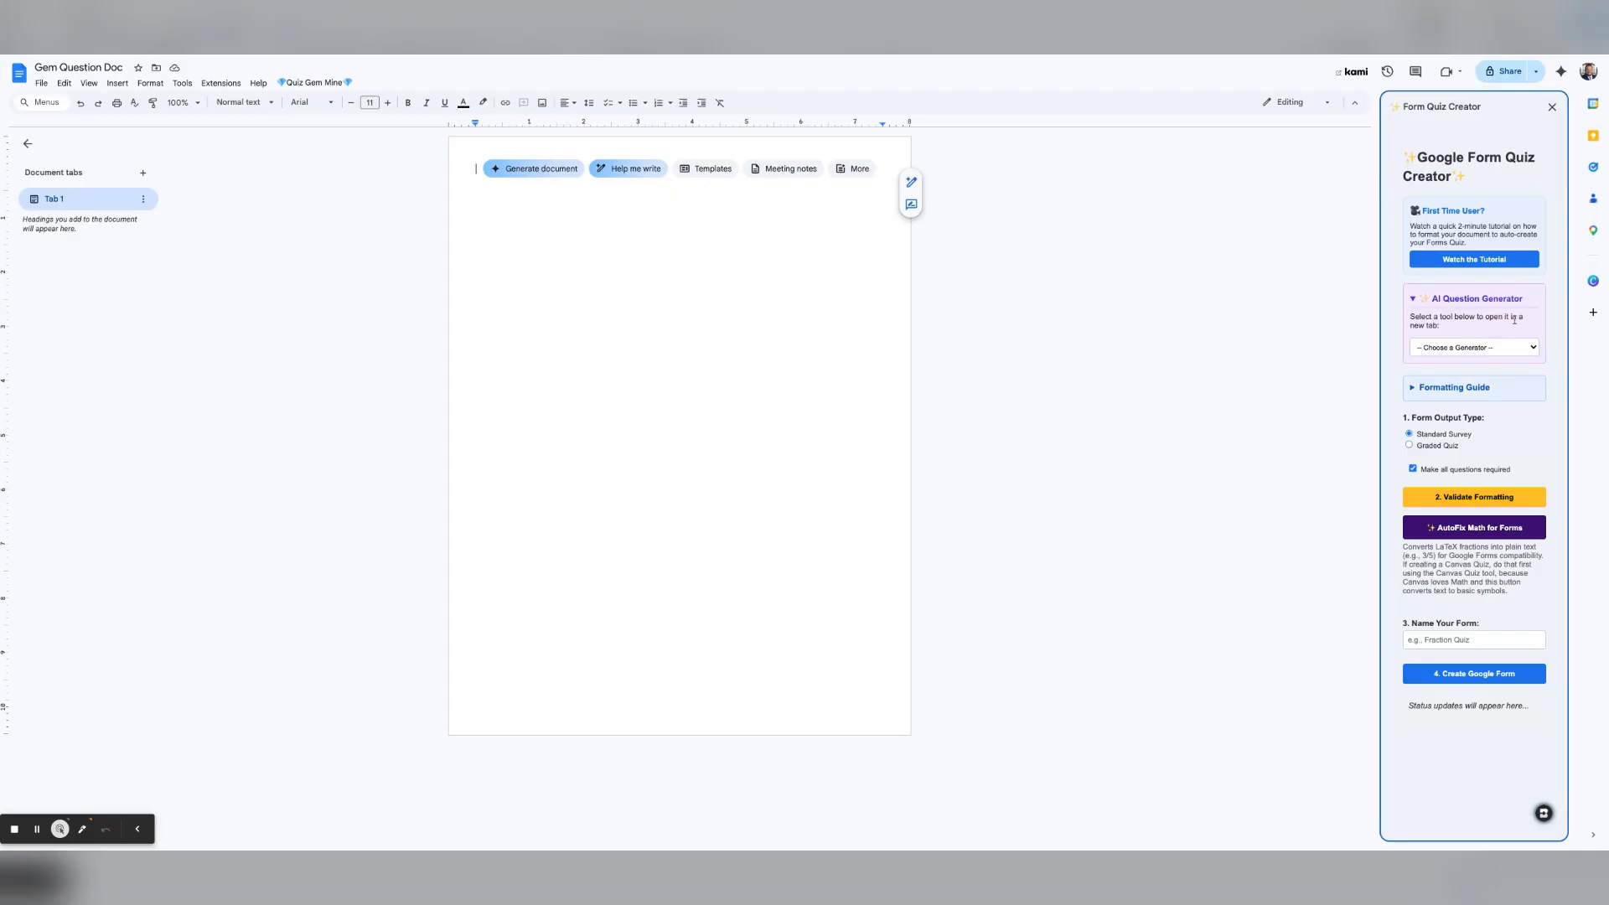
Step: Bring up the 3rd-8th ELA EOG question generator Gem from the Choose a Generator list
left_click(1480, 345)
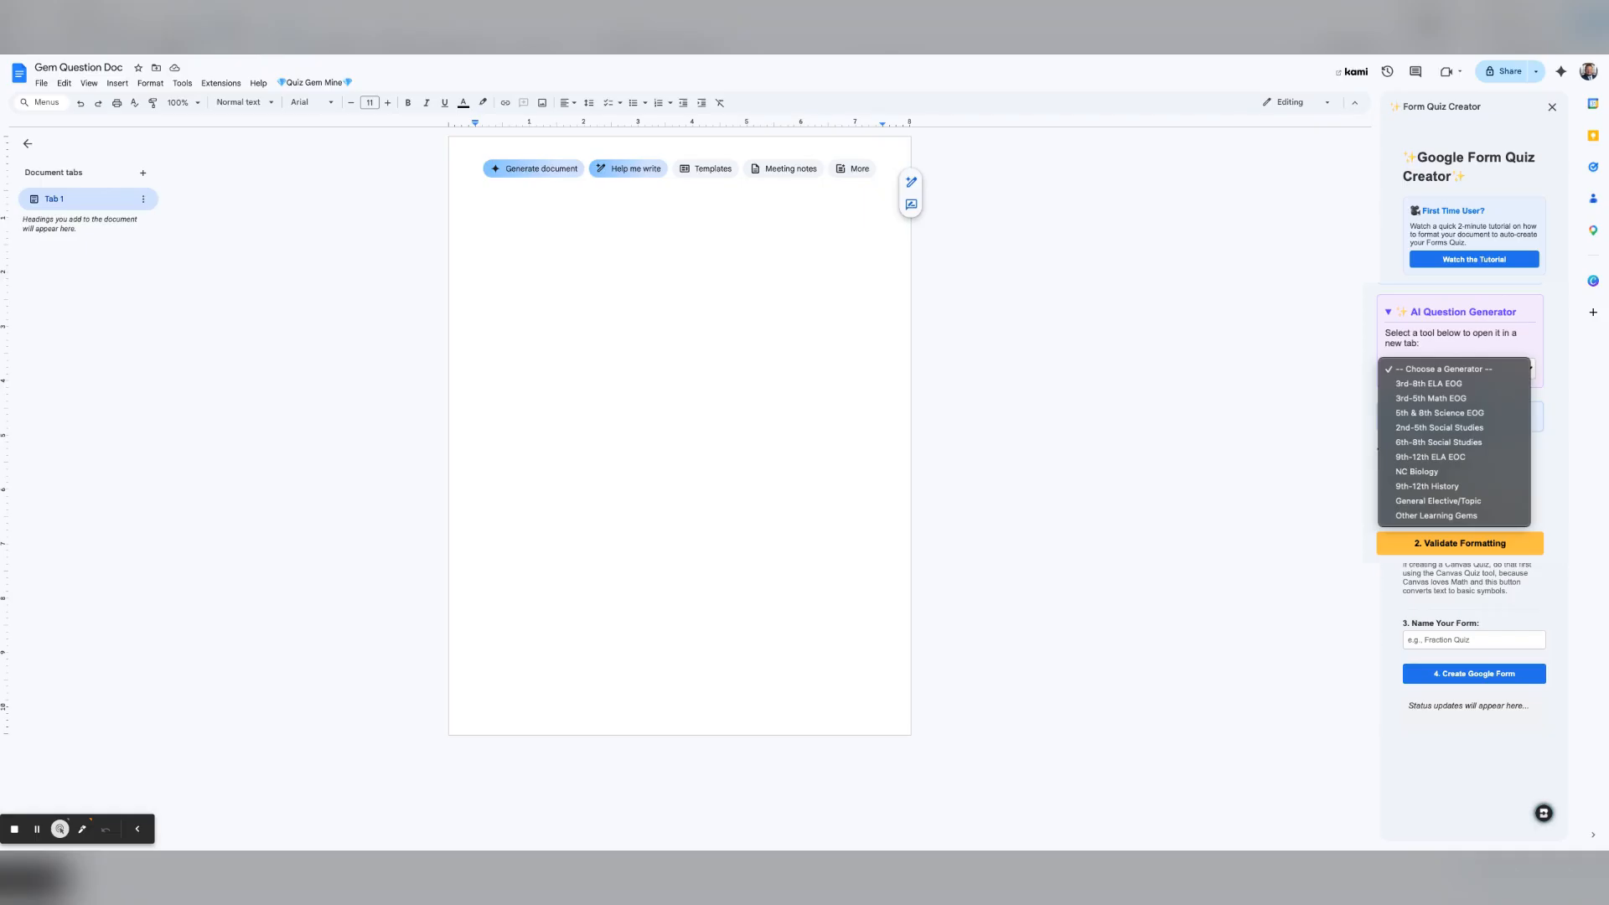
key("Escape")
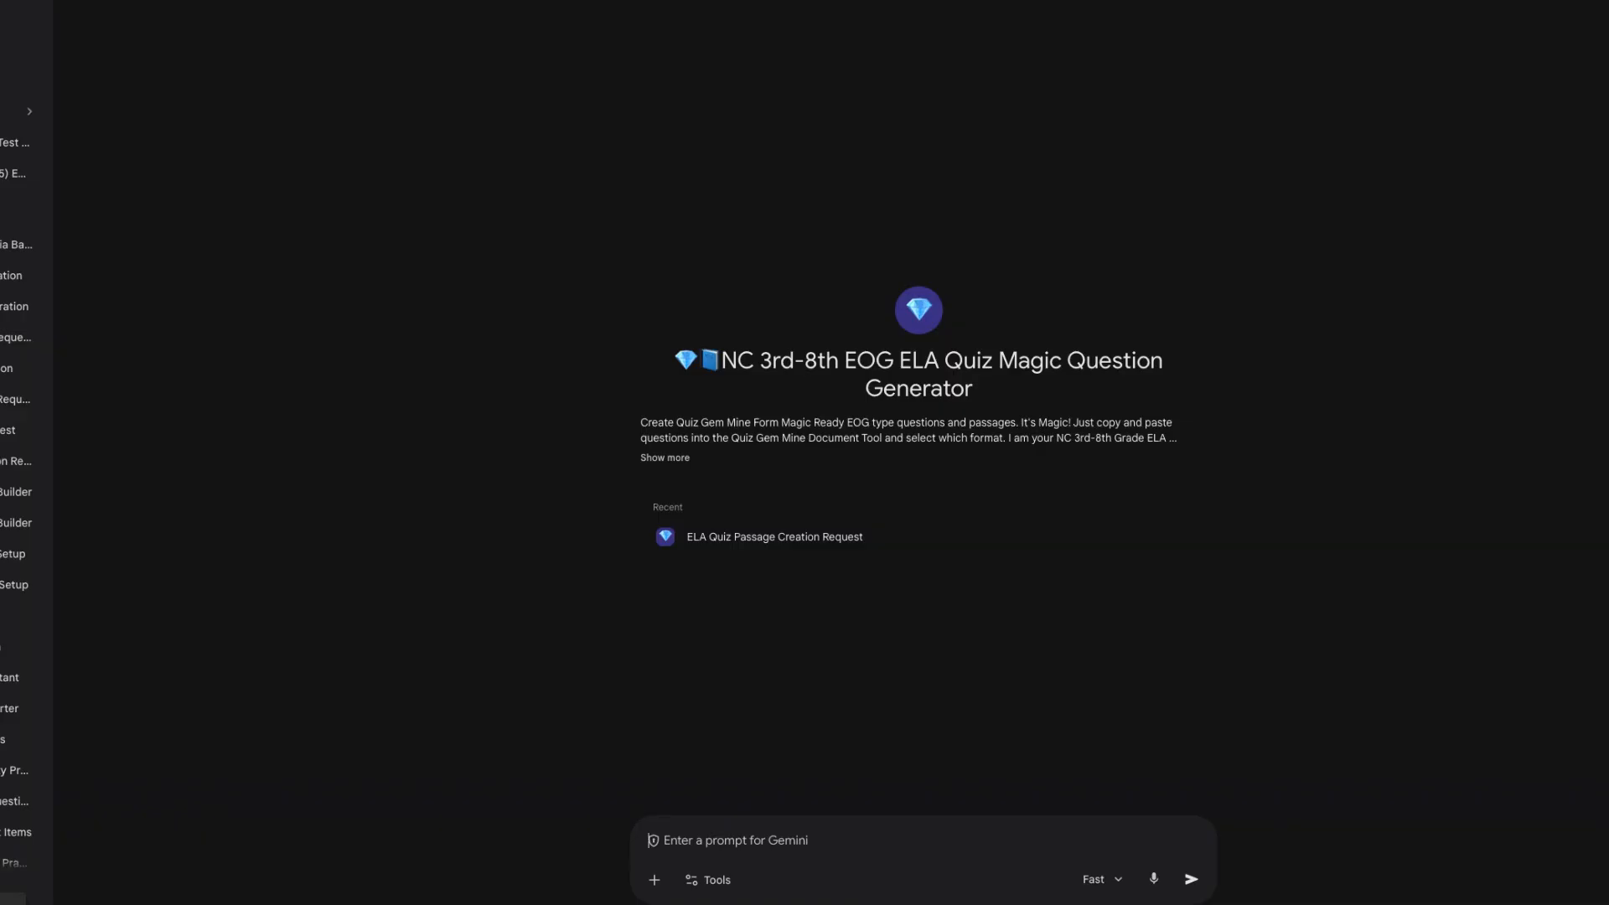
Step: Send '5th grade' as the prompt to the ELA quiz generator Gem
type("5th grade")
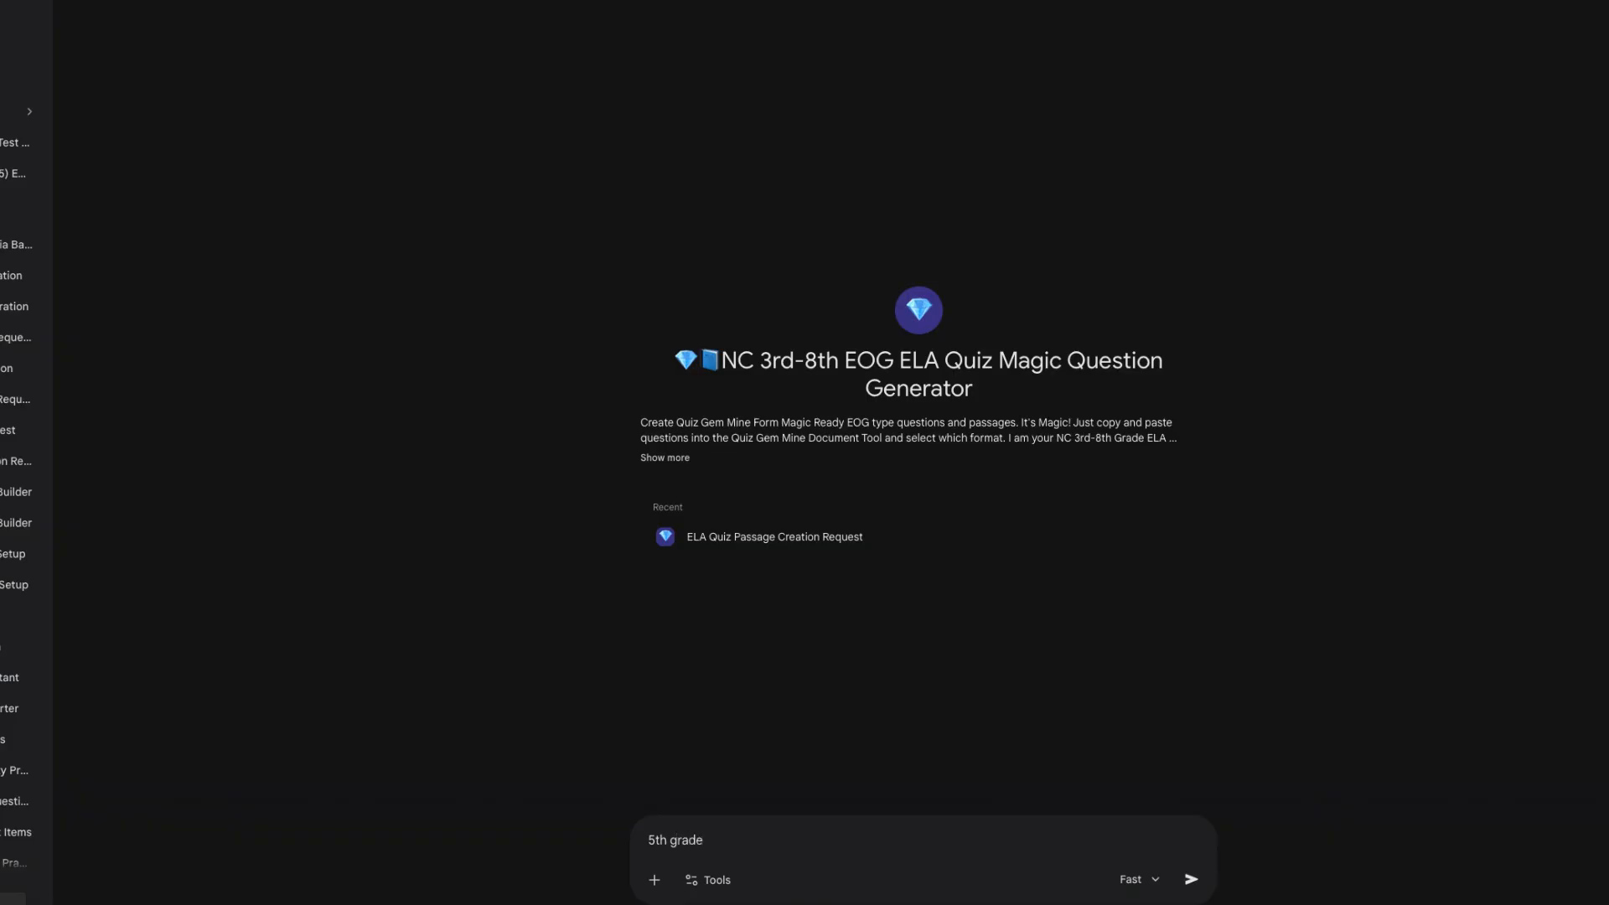
key("Return")
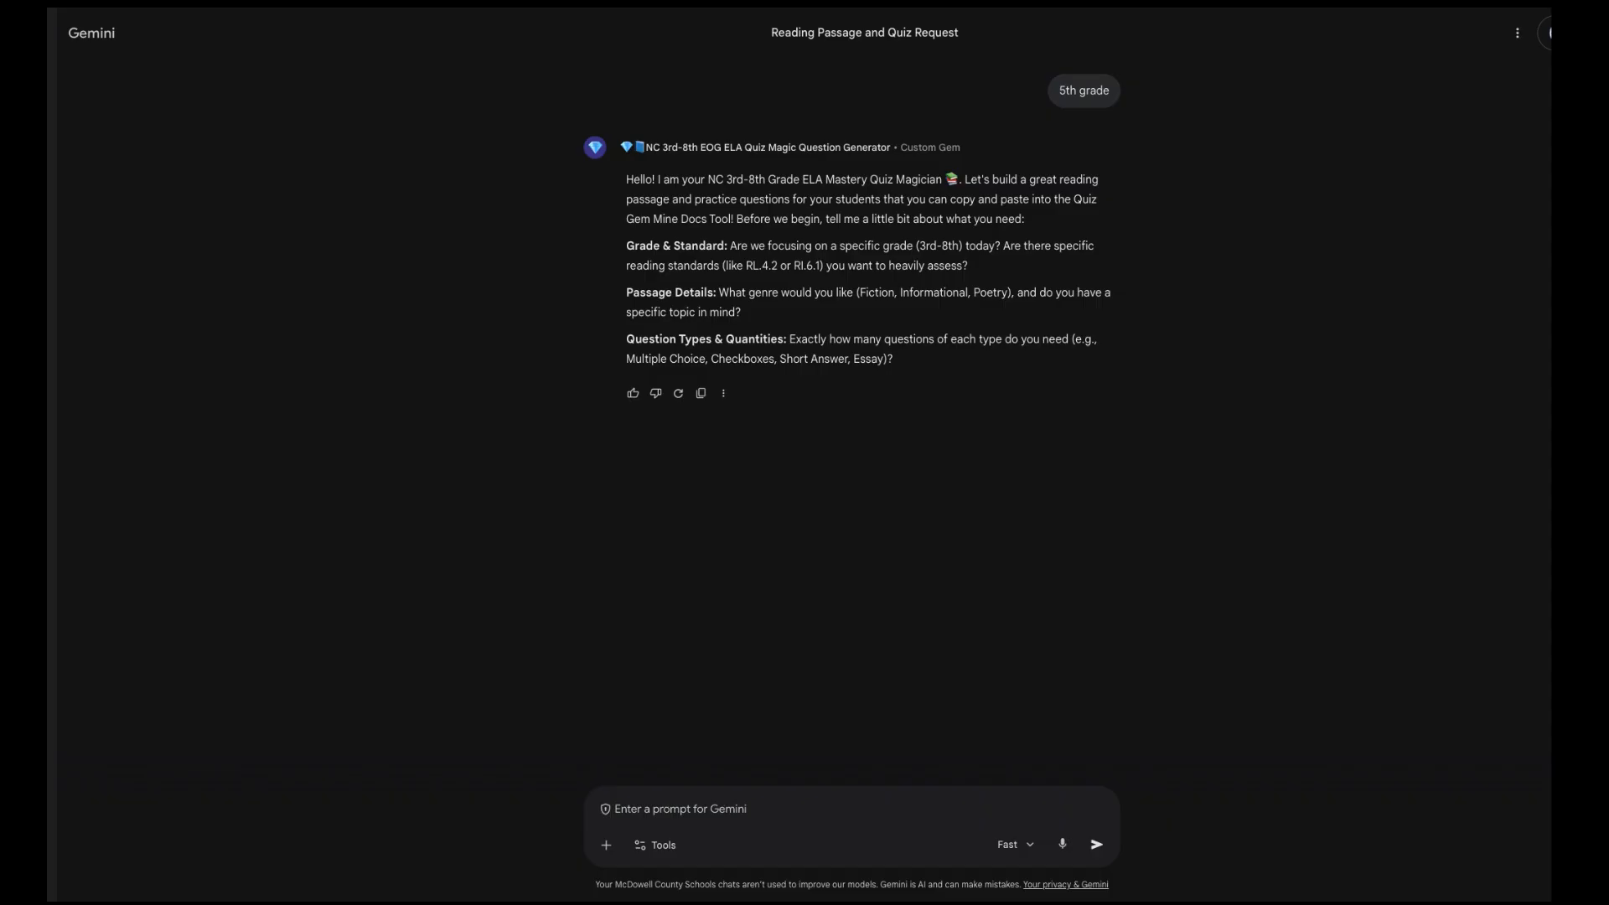
Step: Request 5th grade main idea, a fiction passage, 5 MC, 2 multiple-answer and 1 short-answer questions
type("5th grade main idea")
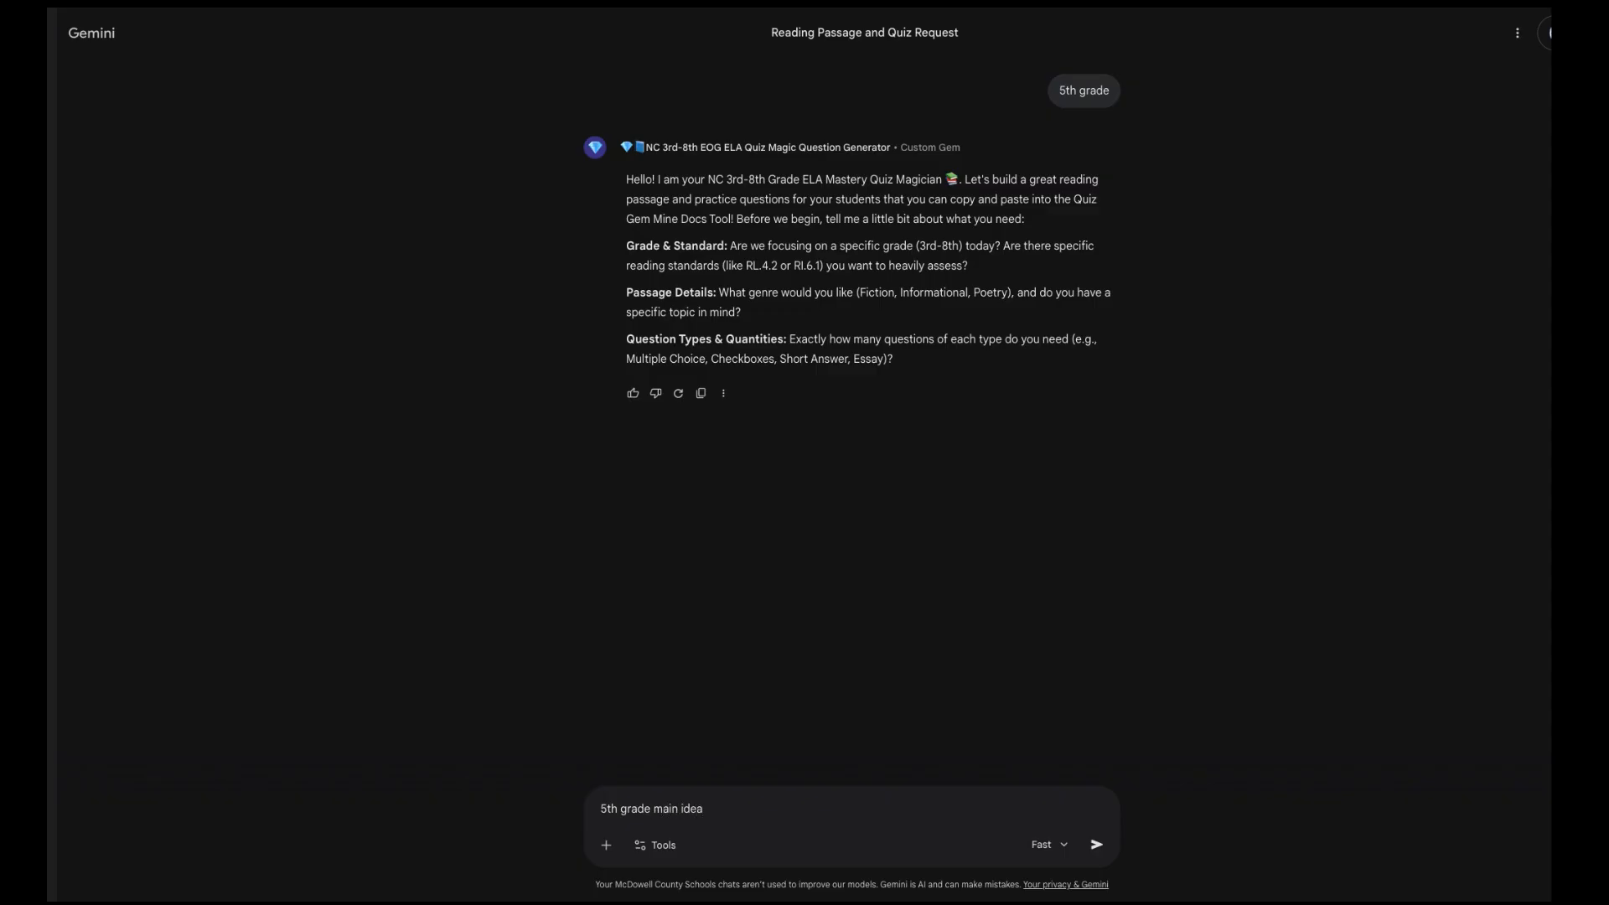
key("Return")
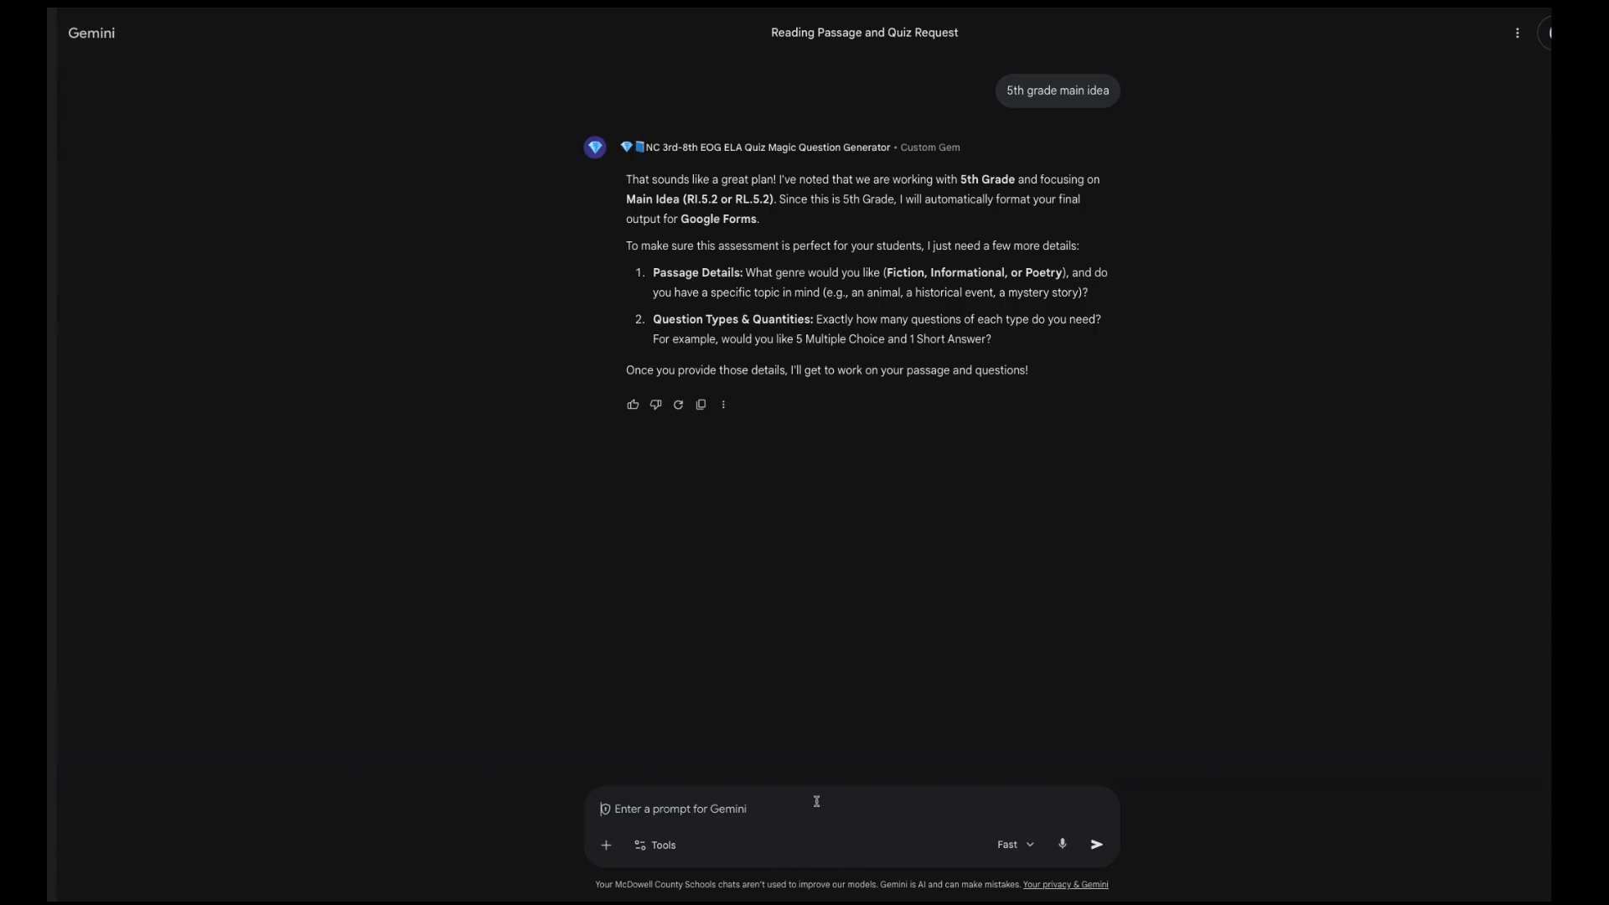
type("fiction")
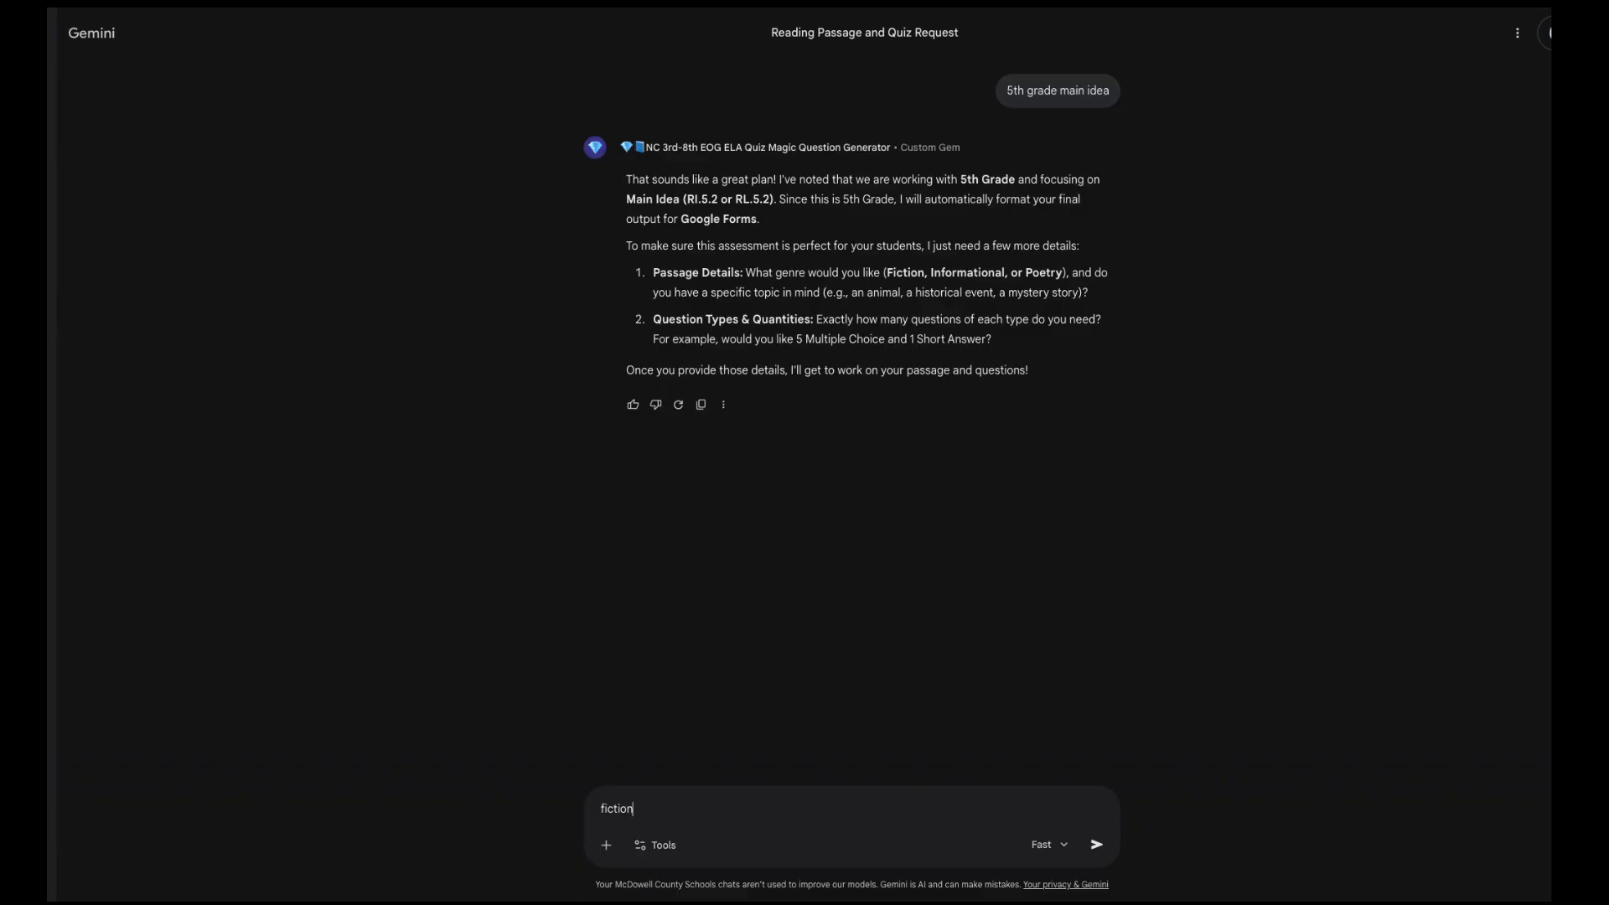
type(", 5 MC")
type(", 2 multiple answer, 1 short answer")
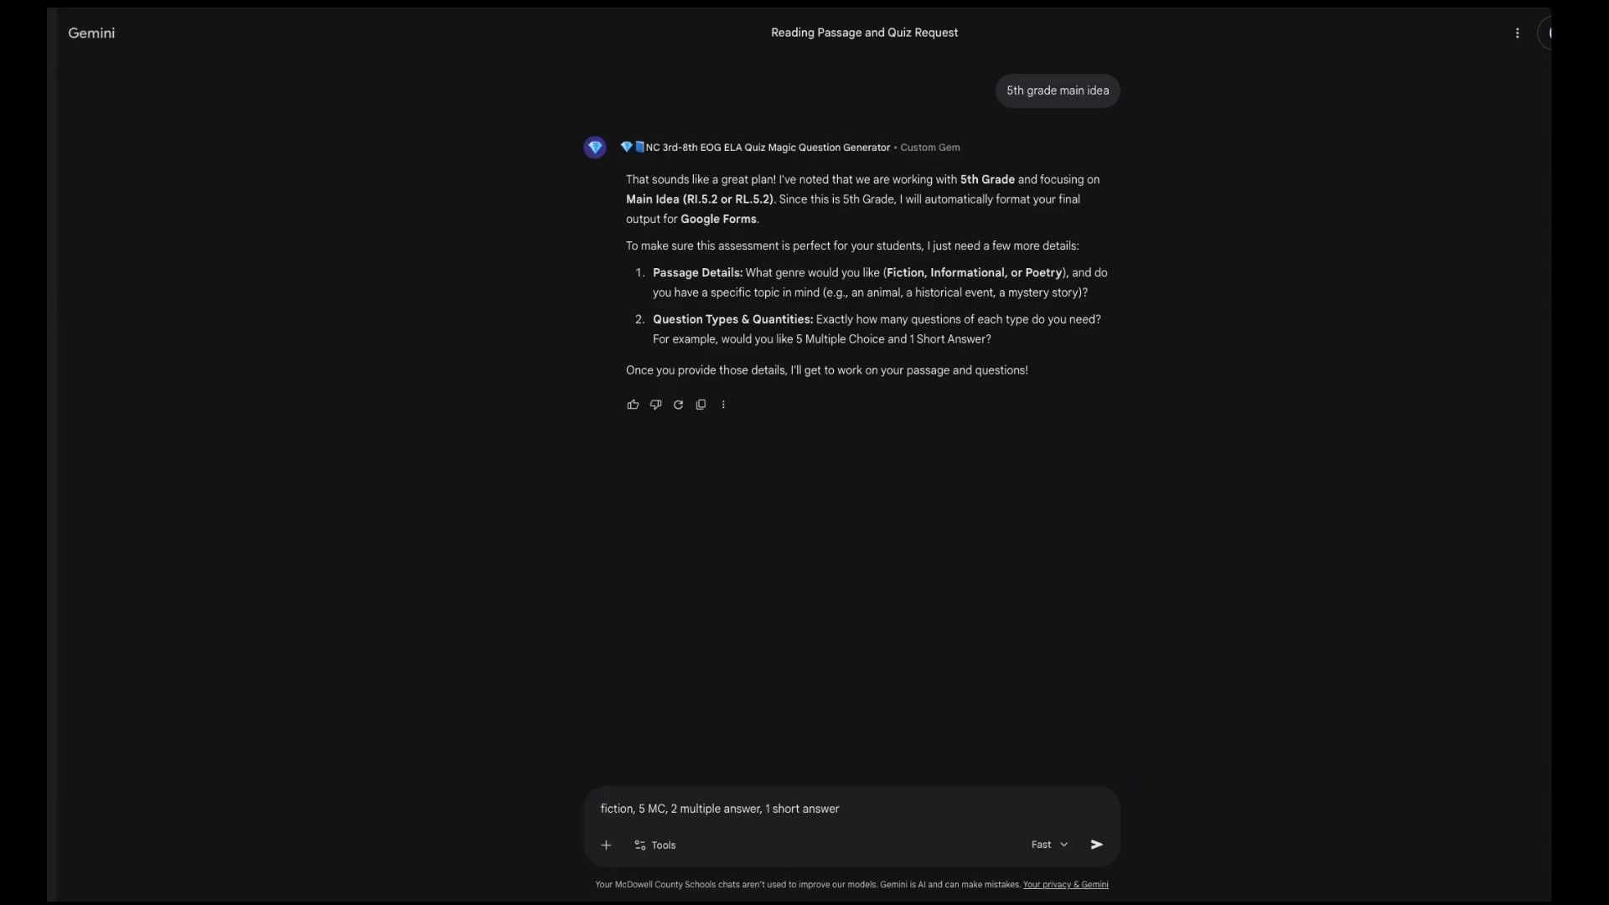
key("Return")
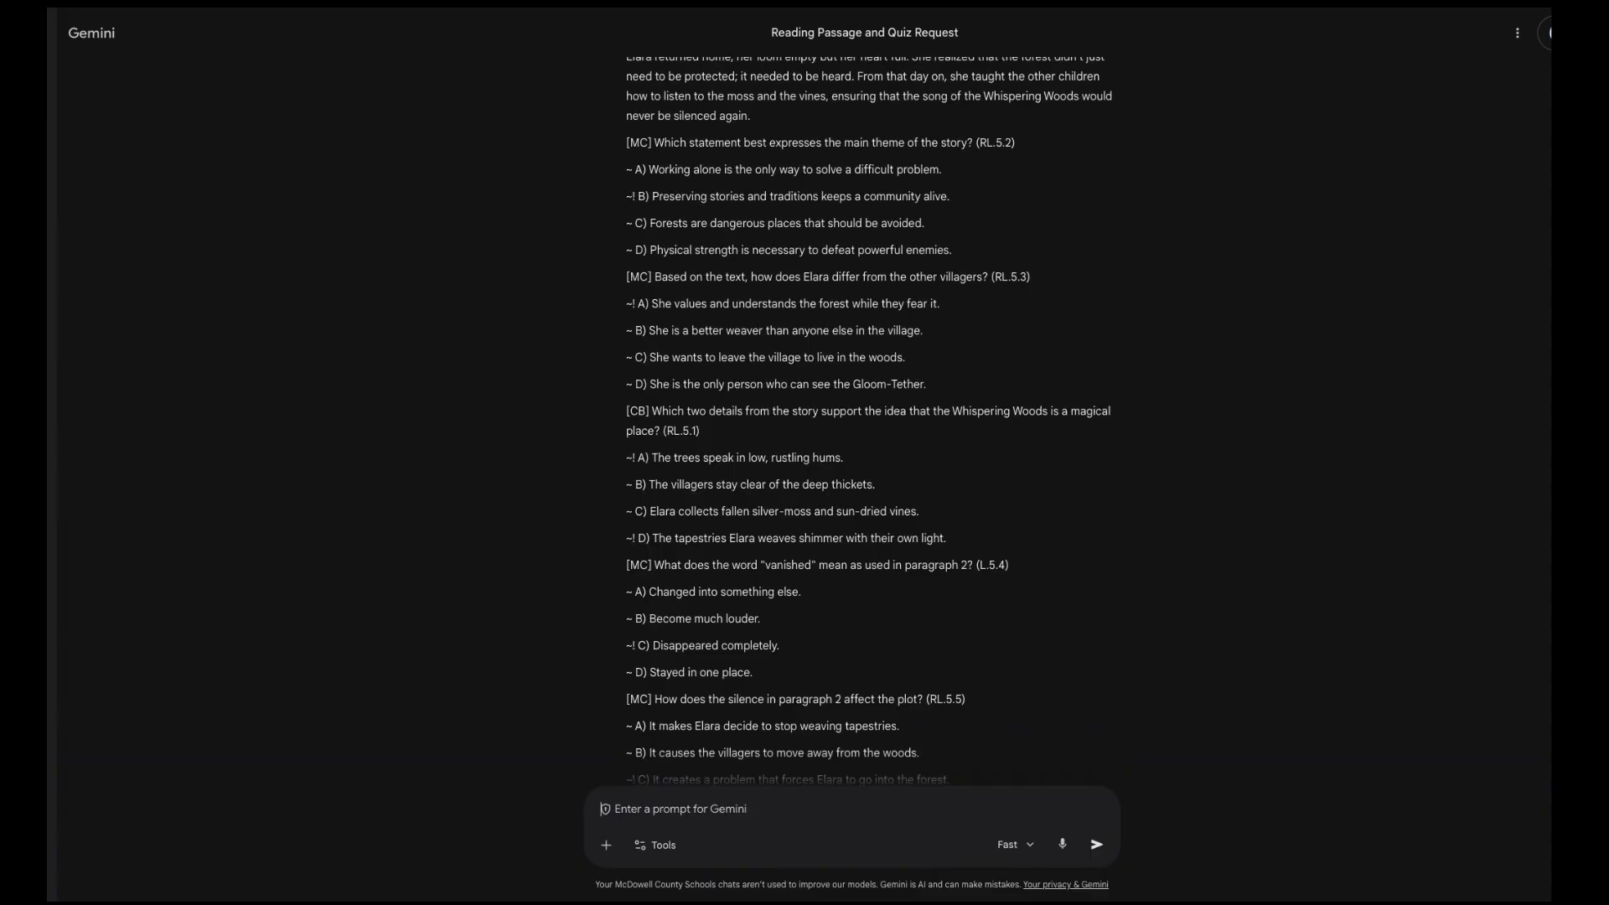
Step: Scroll through the passage, questions, answer key and teacher insights, then back to the top
scroll(869, 419, "down", 5)
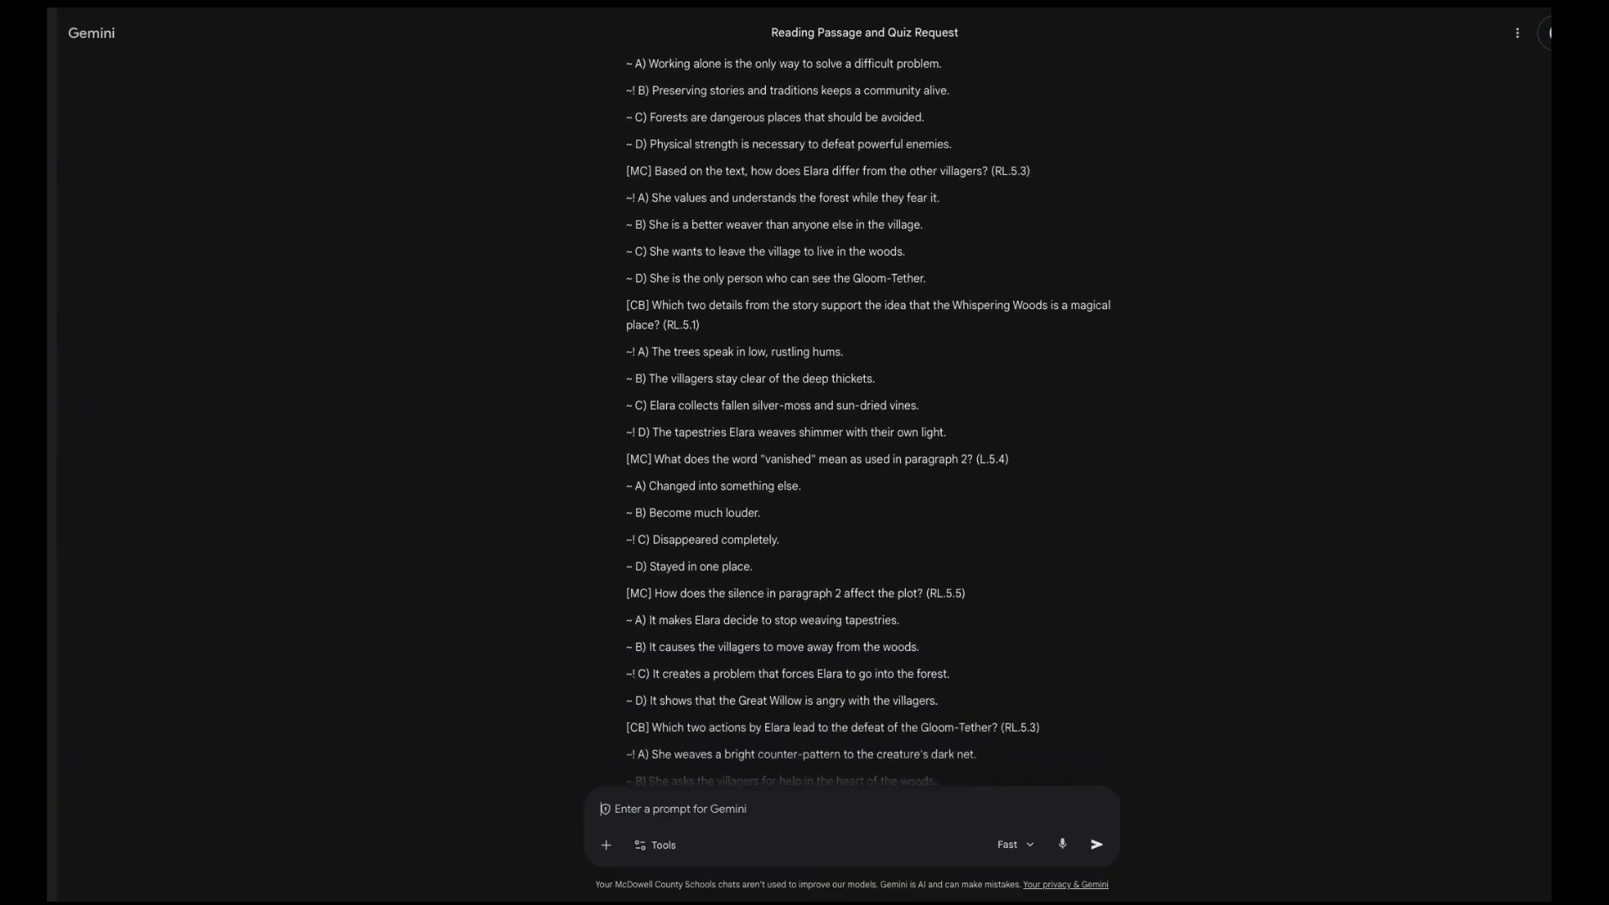
scroll(604, 808, "down", 2)
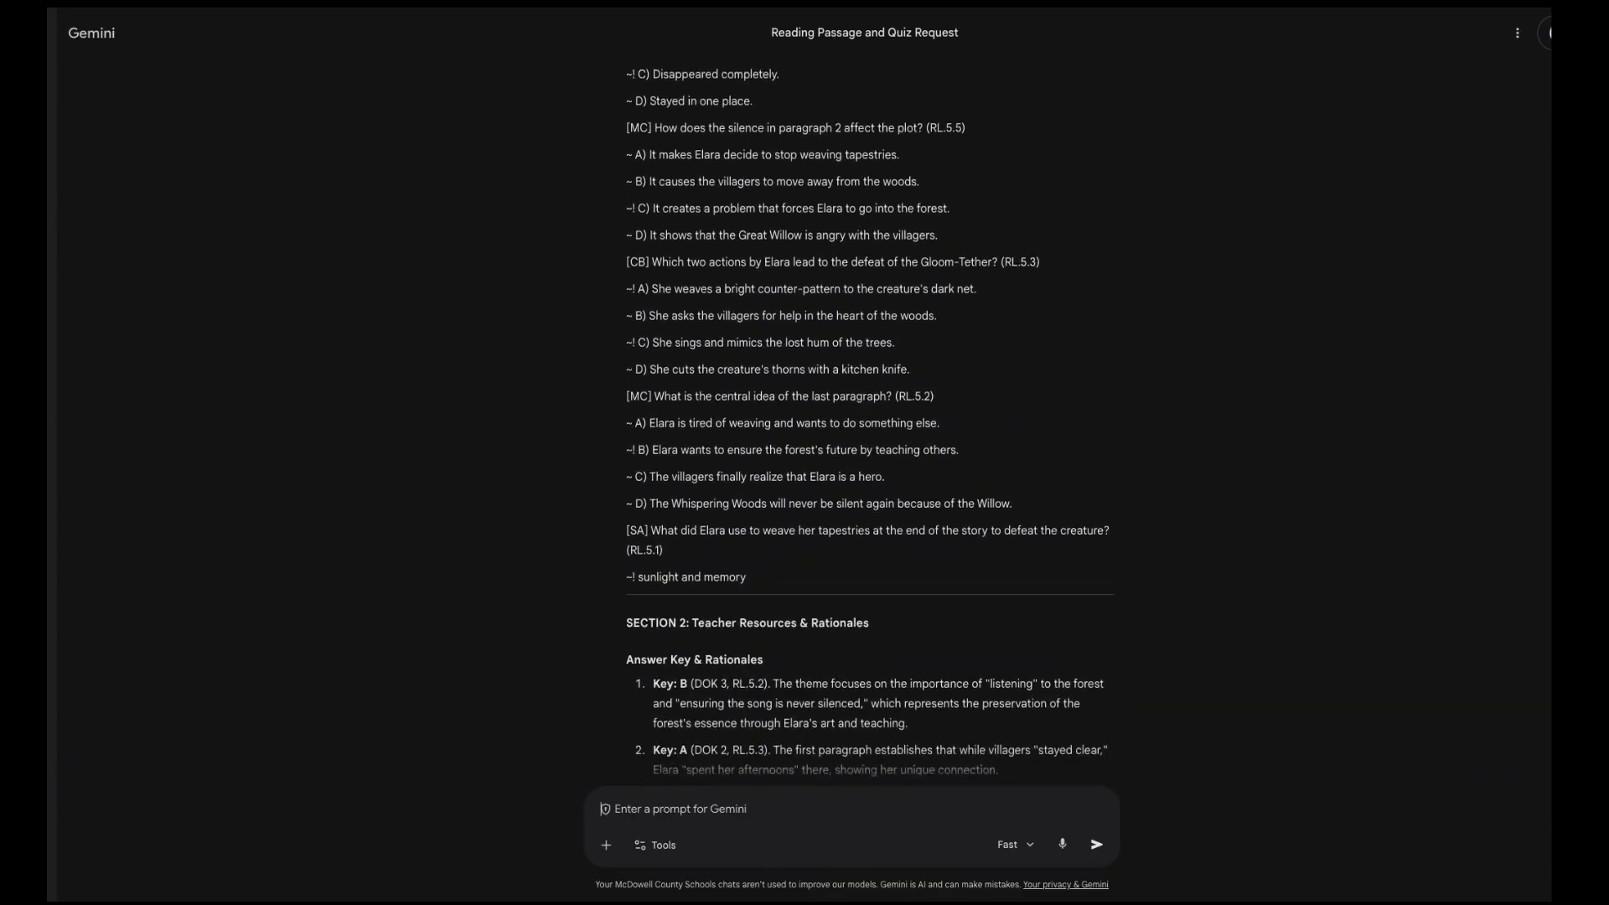
scroll(869, 419, "up", 20)
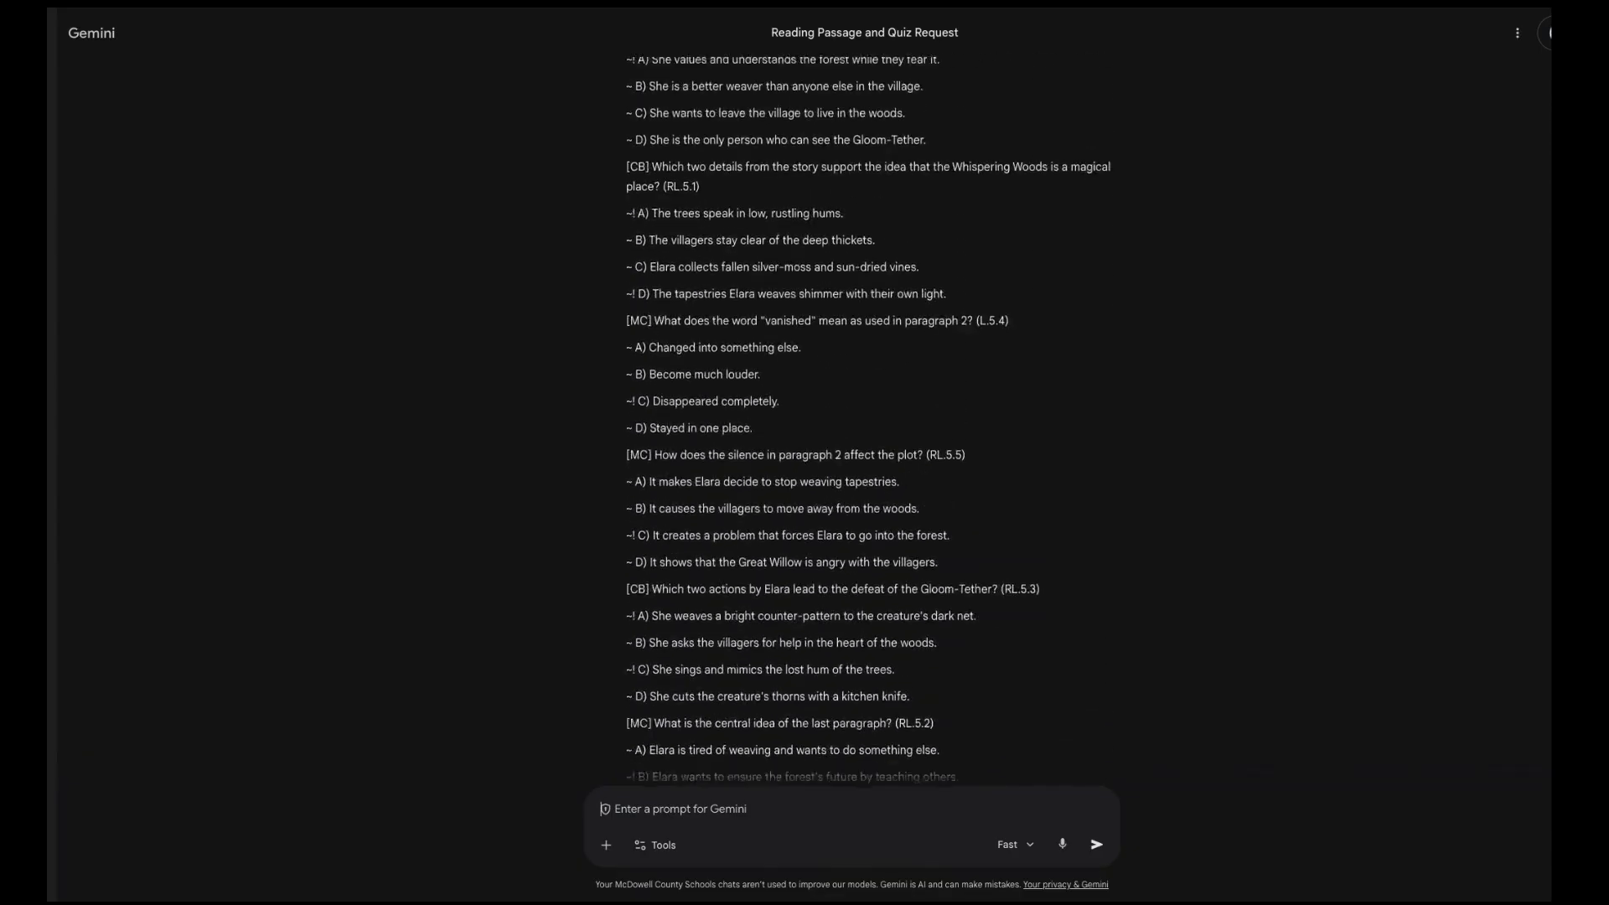
scroll(604, 809, "up", 1)
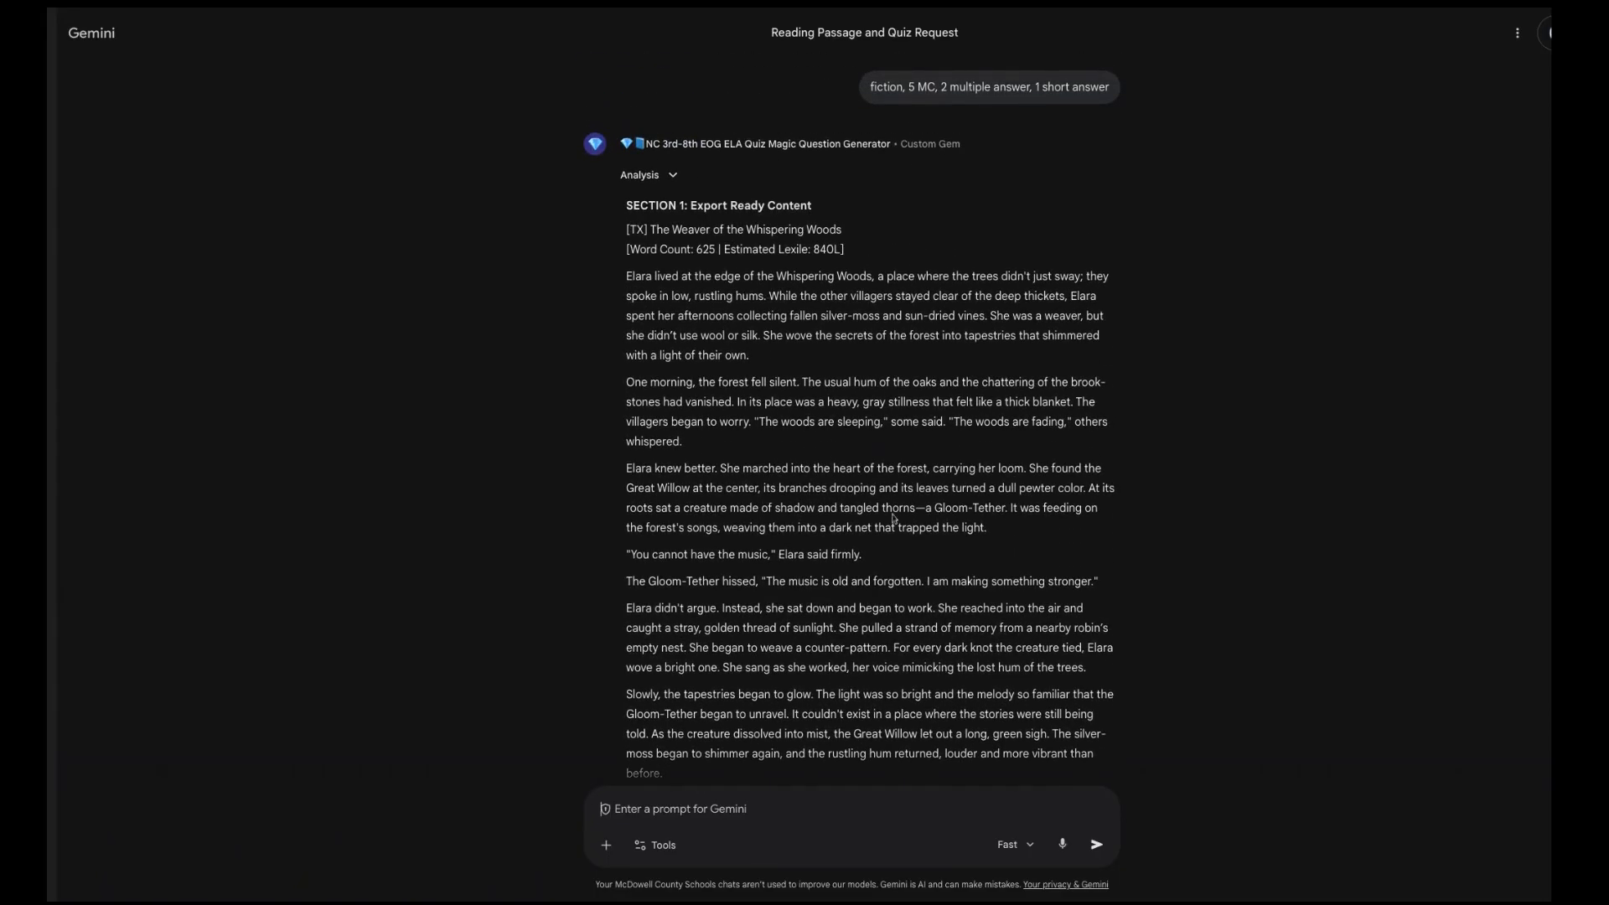
scroll(893, 519, "down", 8)
scroll(869, 418, "down", 5)
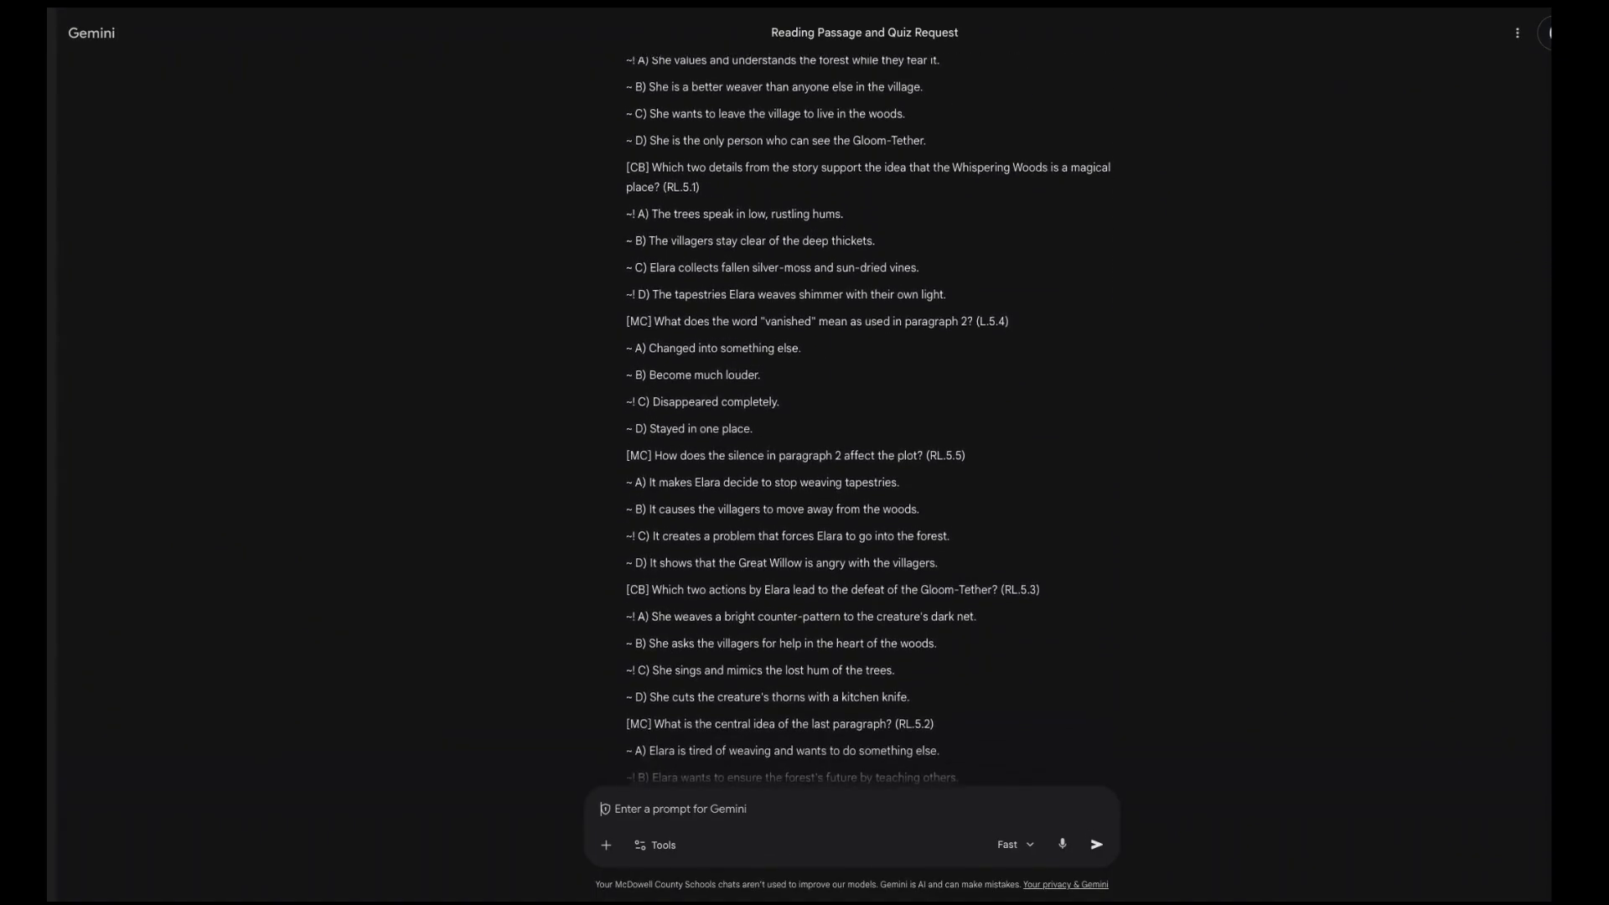
scroll(762, 520, "down", 3)
scroll(762, 521, "down", 7)
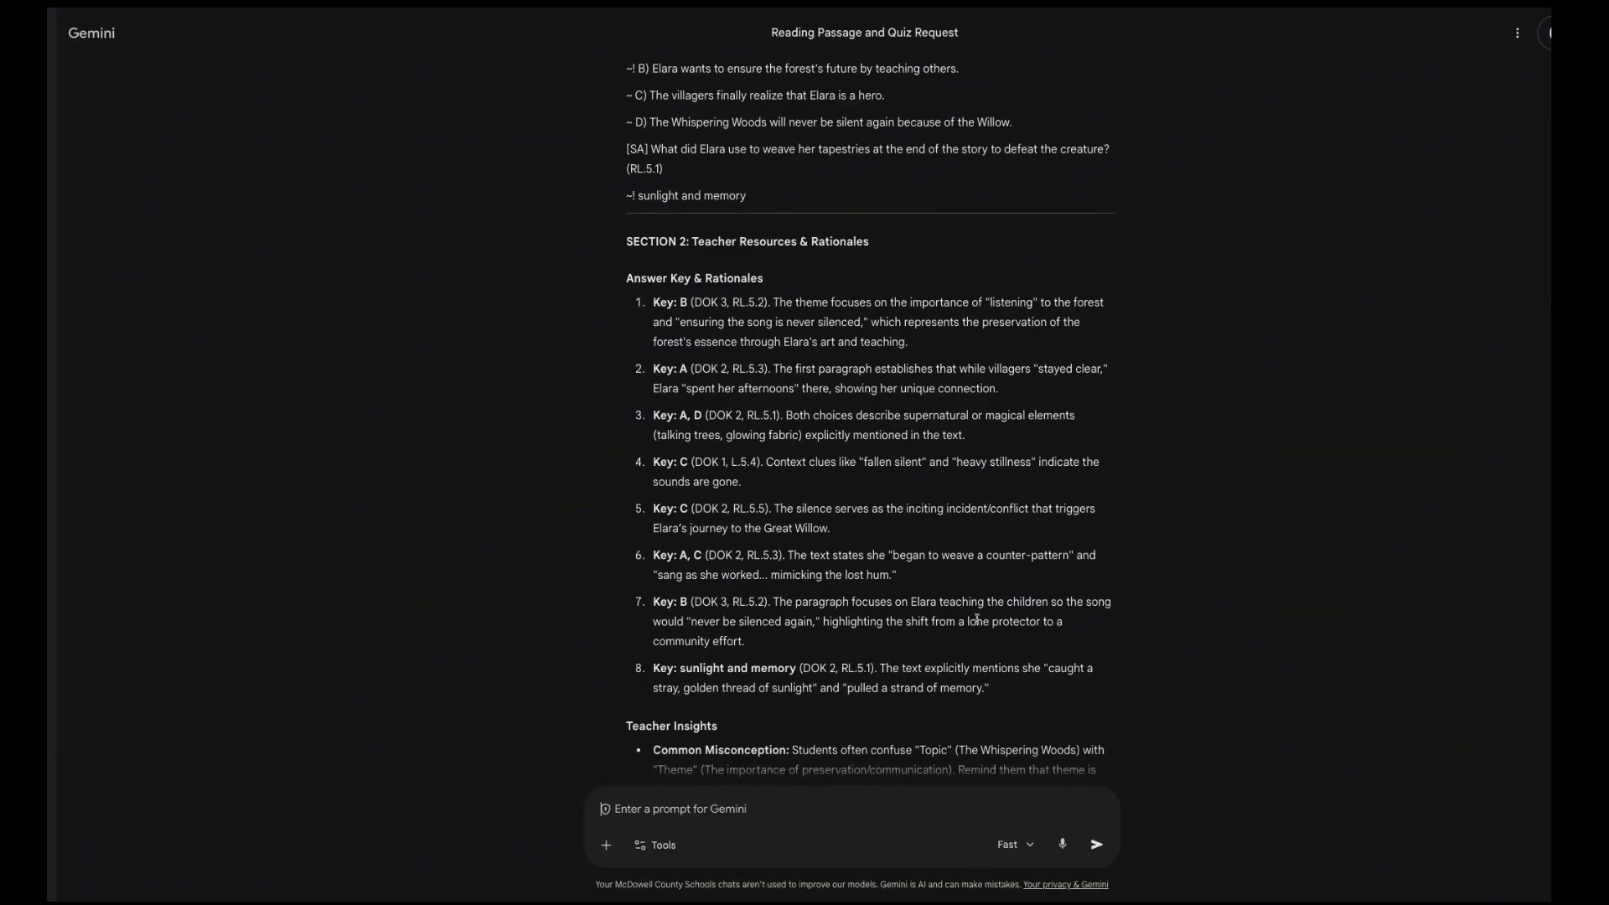
scroll(976, 619, "down", 5)
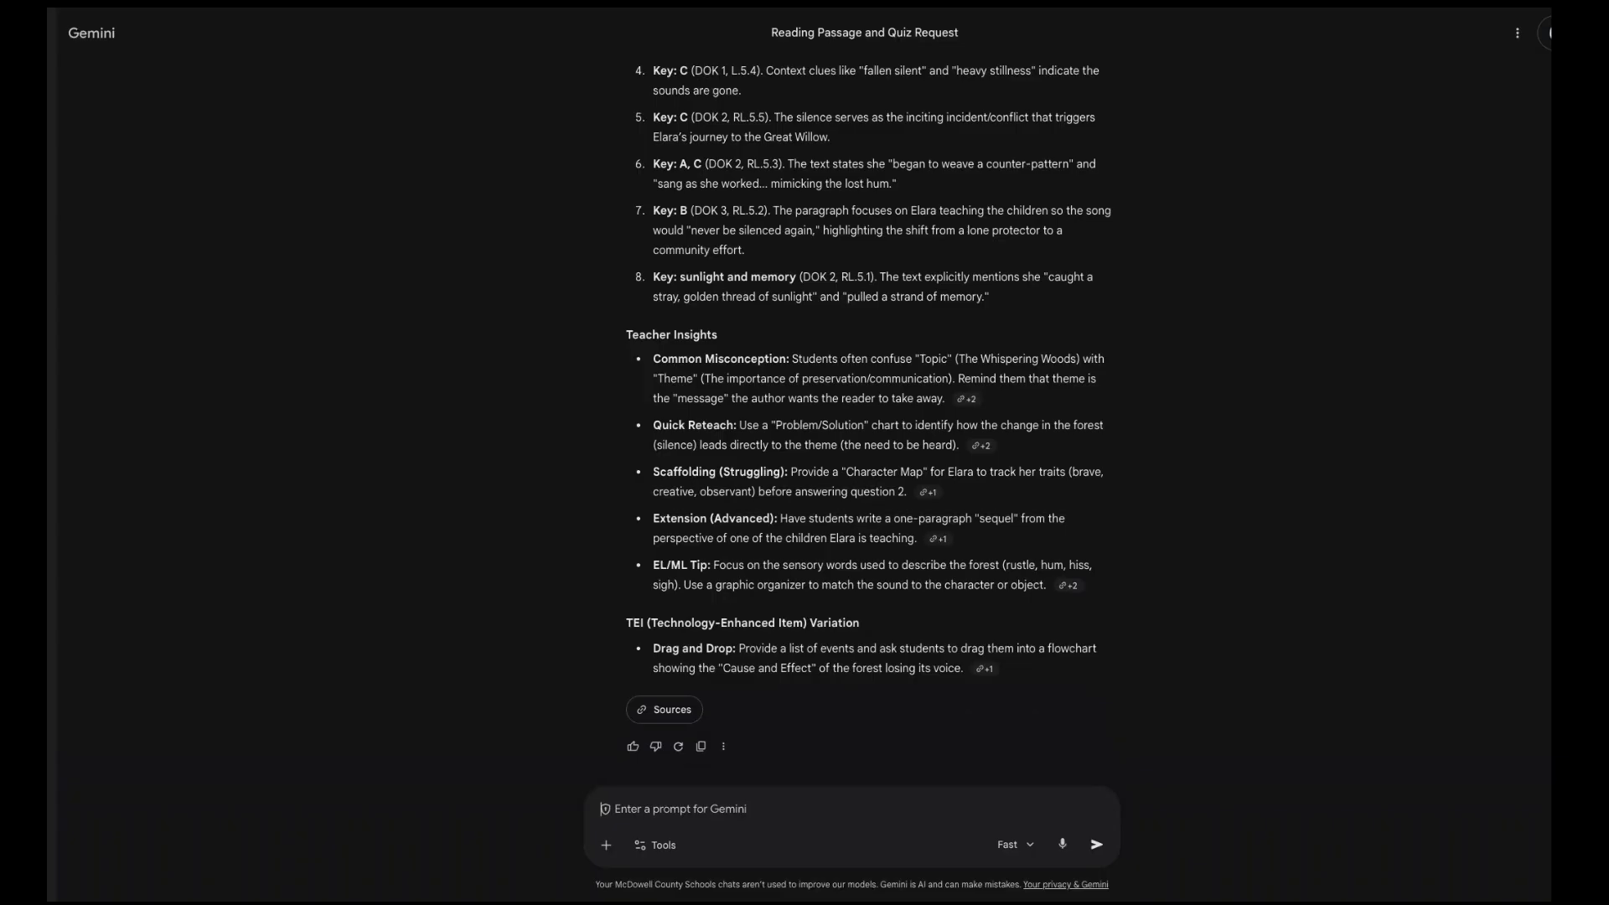
scroll(1067, 592, "up", 20)
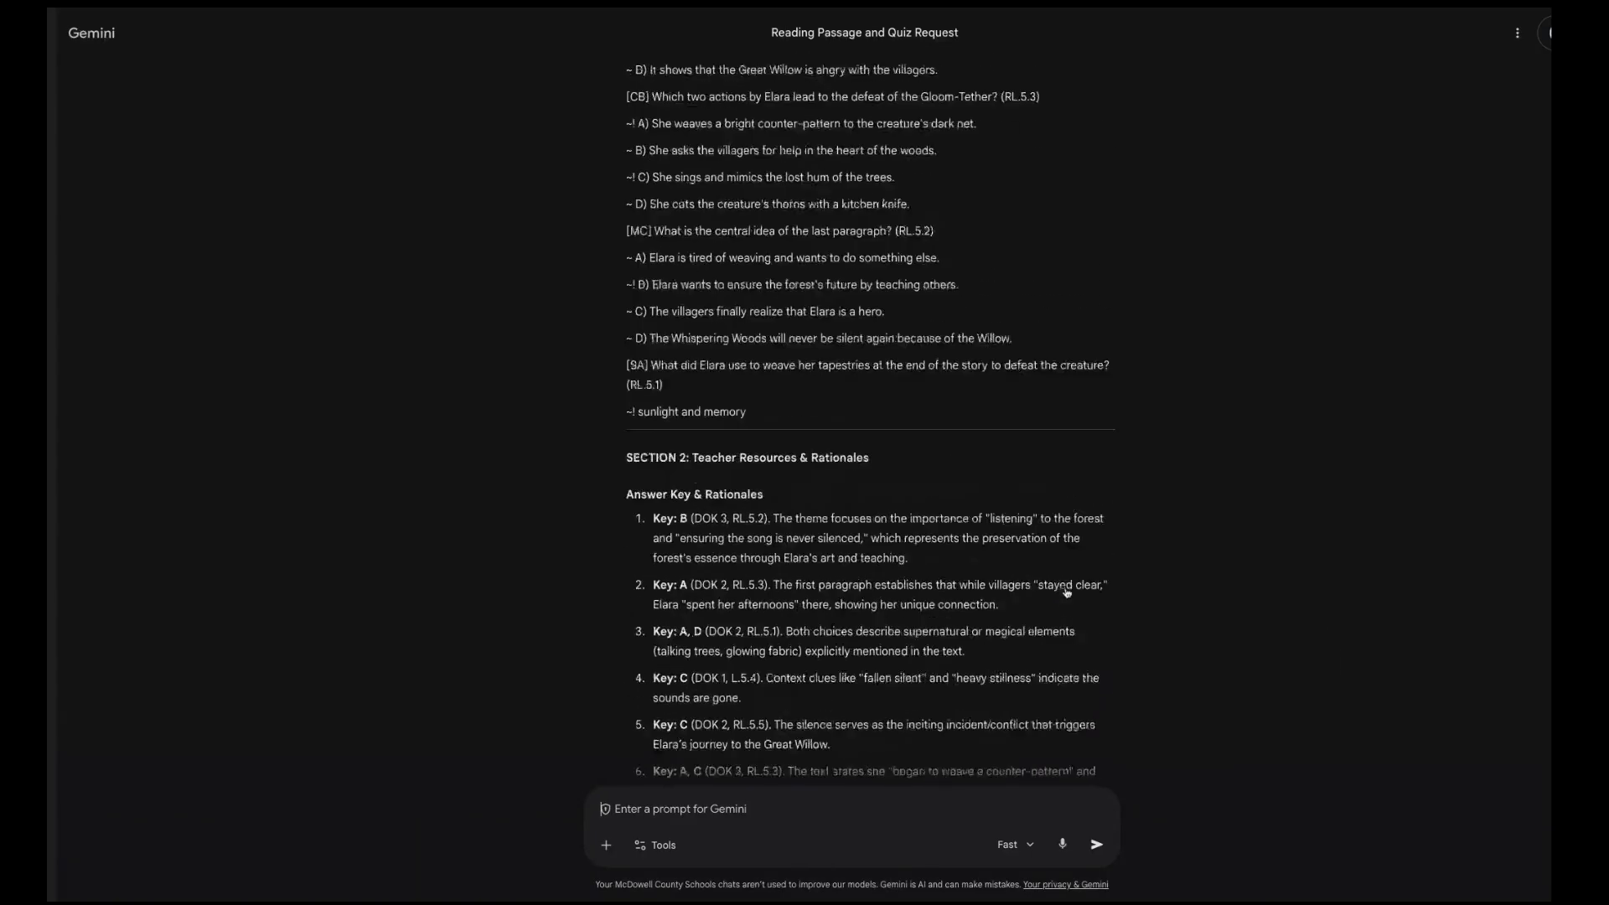
scroll(1067, 593, "up", 10)
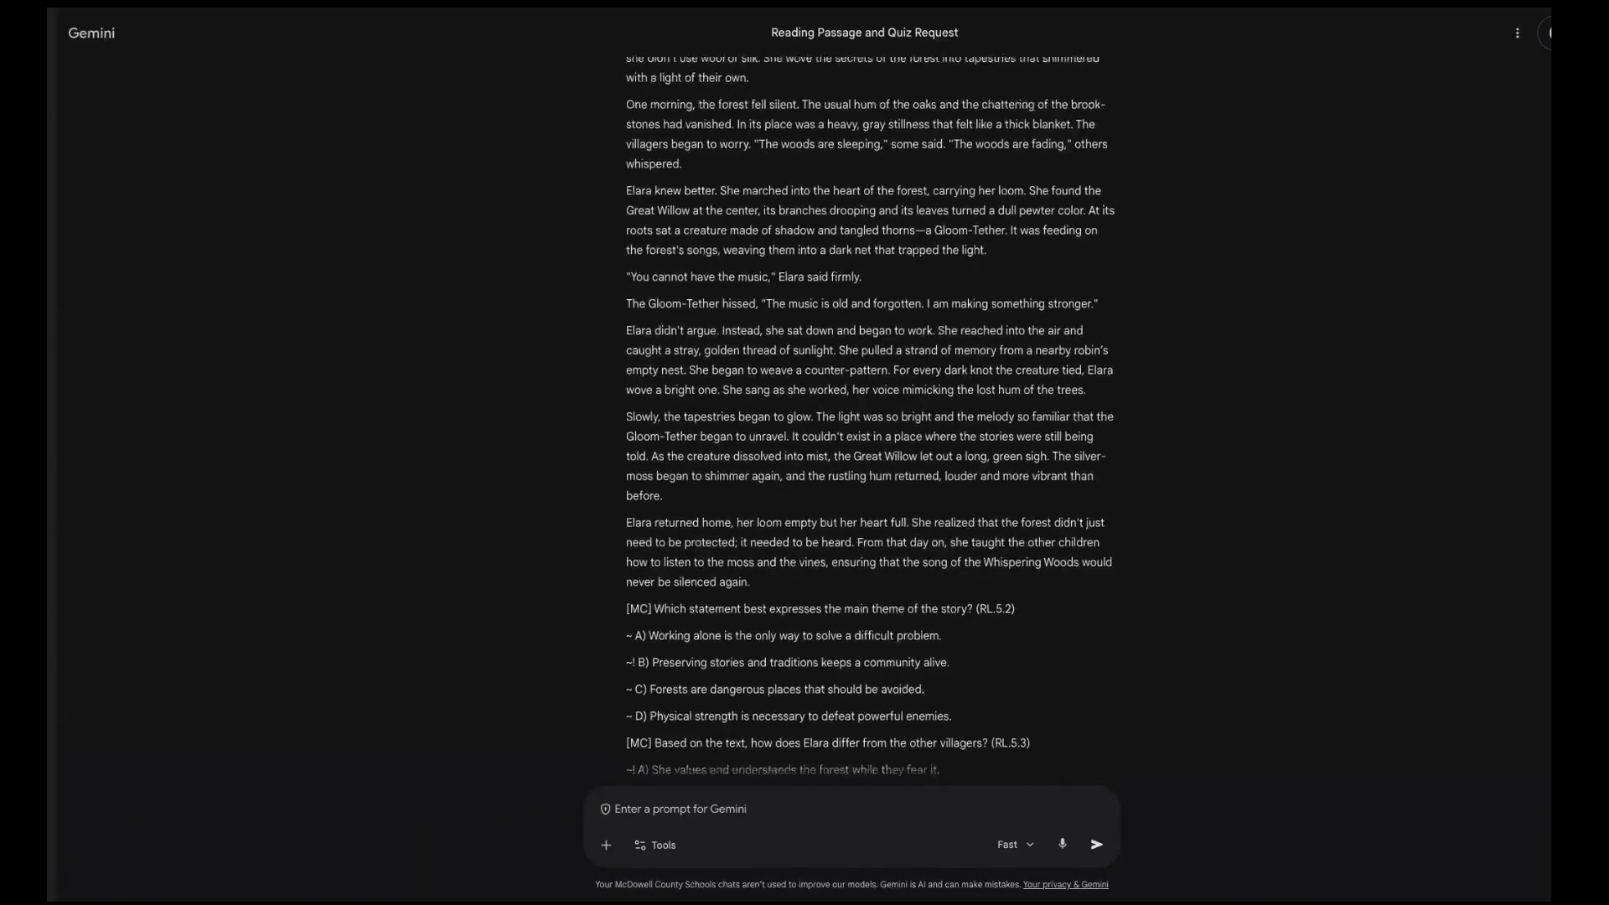
scroll(629, 249, "up", 2)
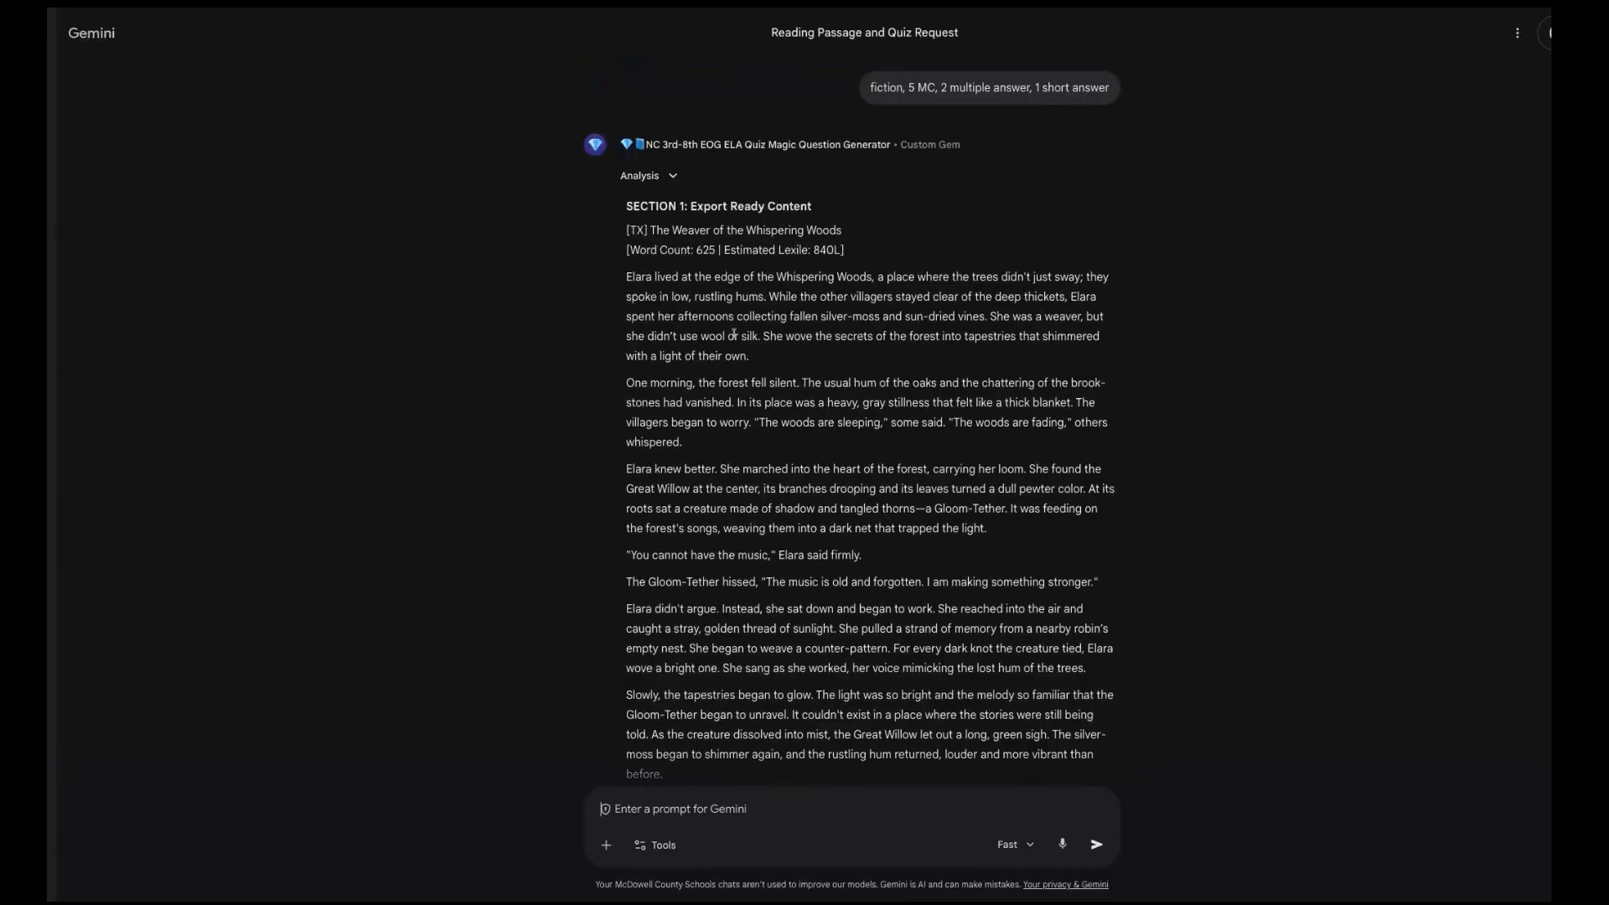
Step: Select Section 1 through the 'sunlight and memory' answer, then return to Gem Question Doc
left_click_drag(626, 230, 978, 369)
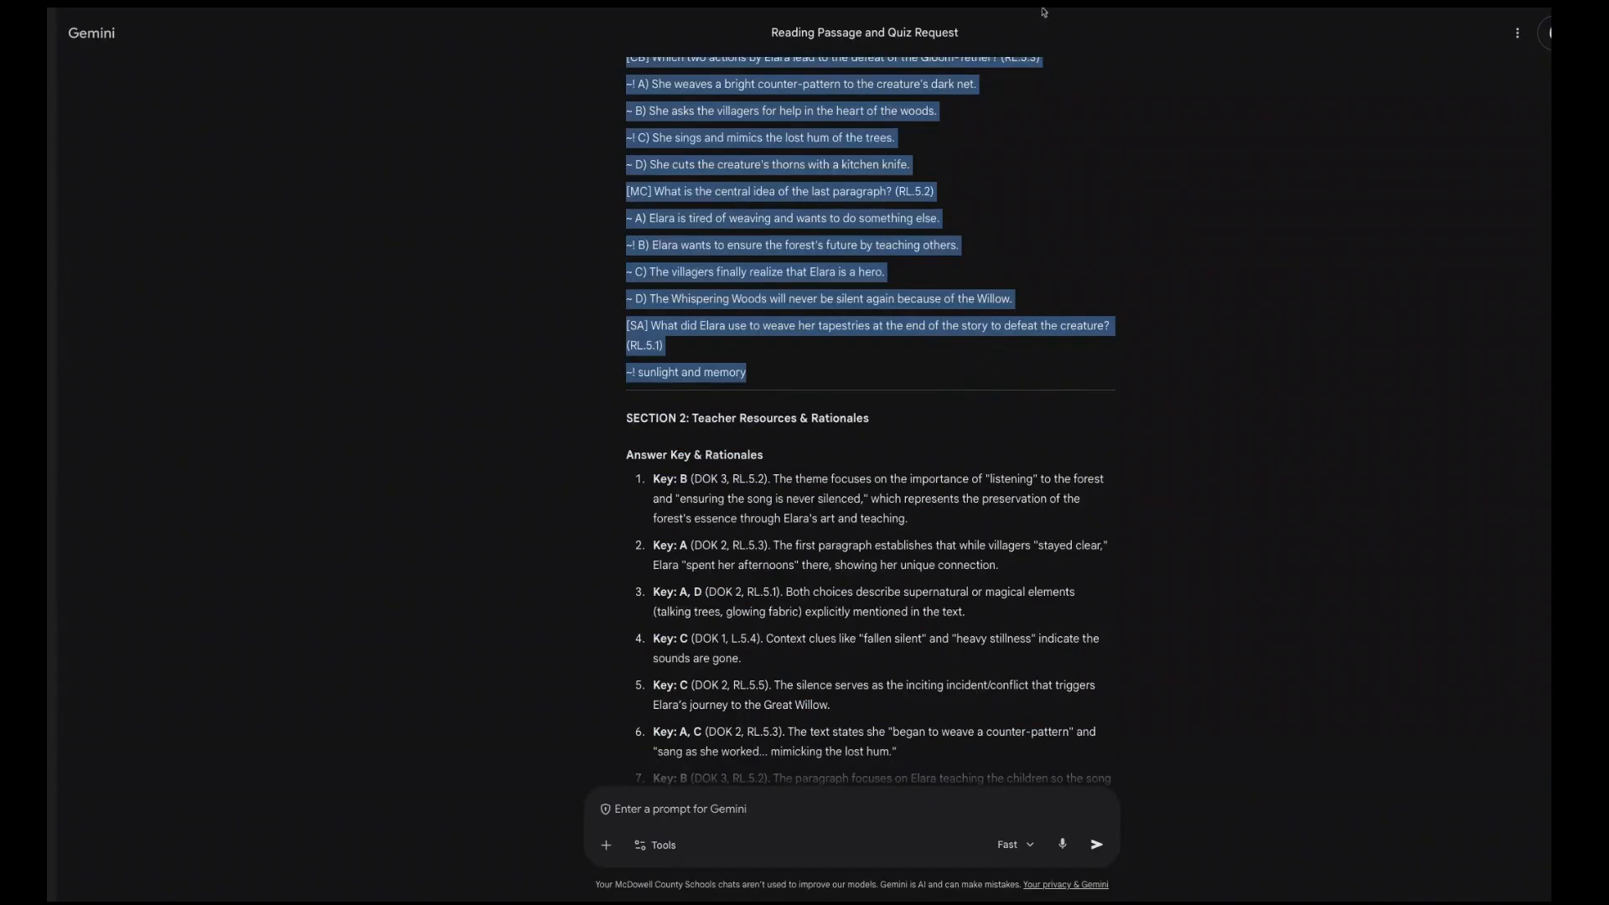
left_click(1044, 8)
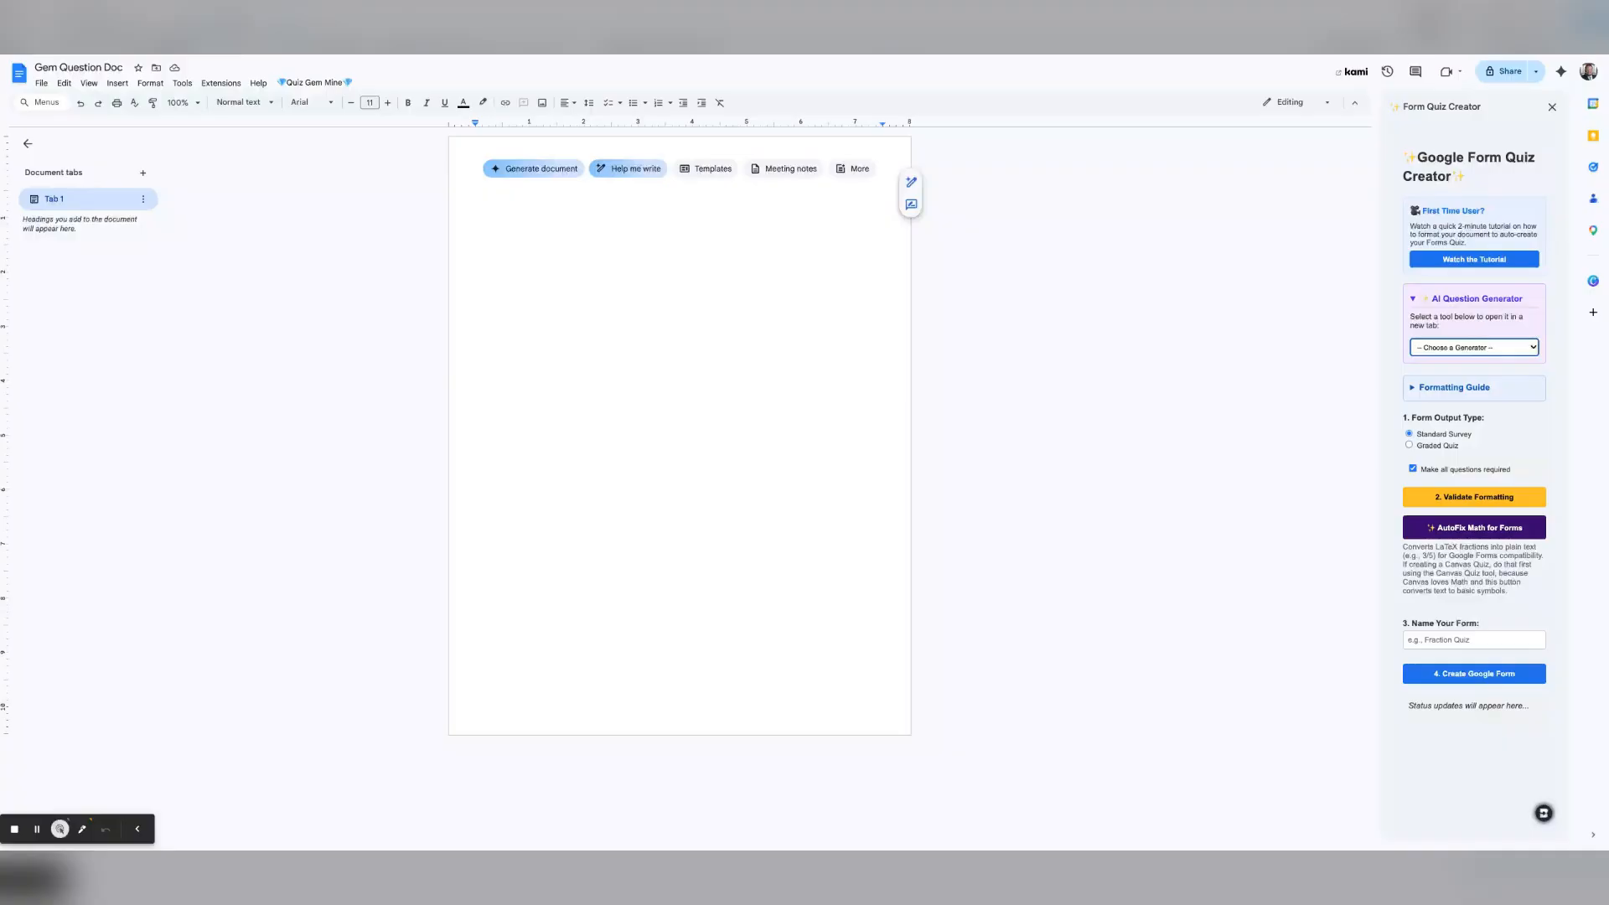
Step: Paste the Gemini story and quiz questions into the empty document and display the quiz tag formatting guide
left_click(497, 200)
key("ctrl+v")
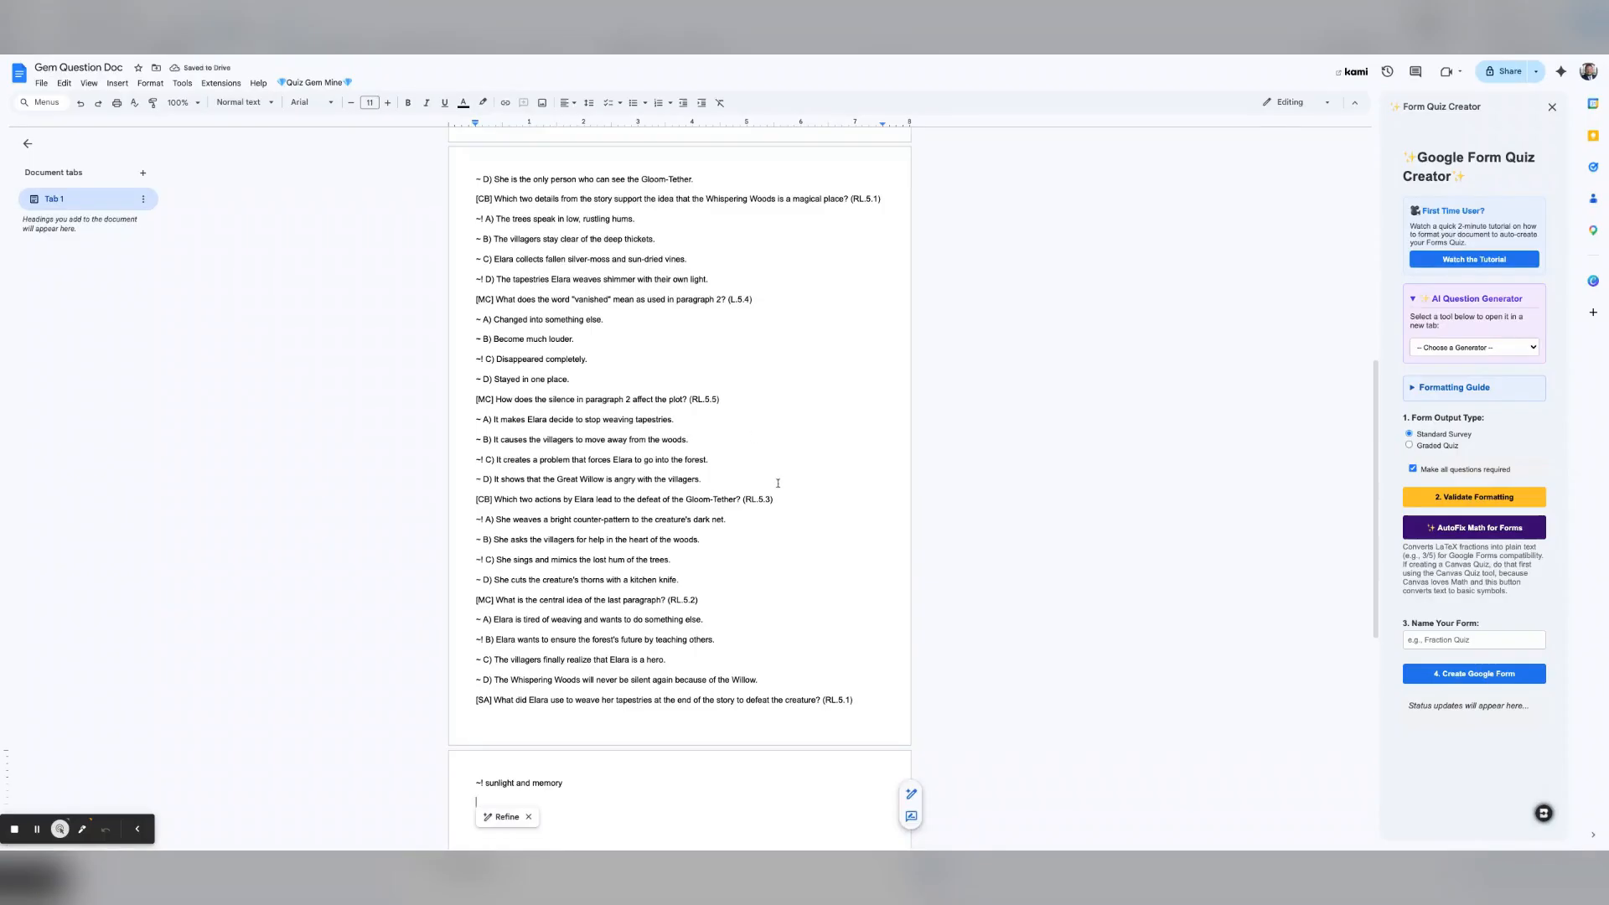
left_click(1411, 391)
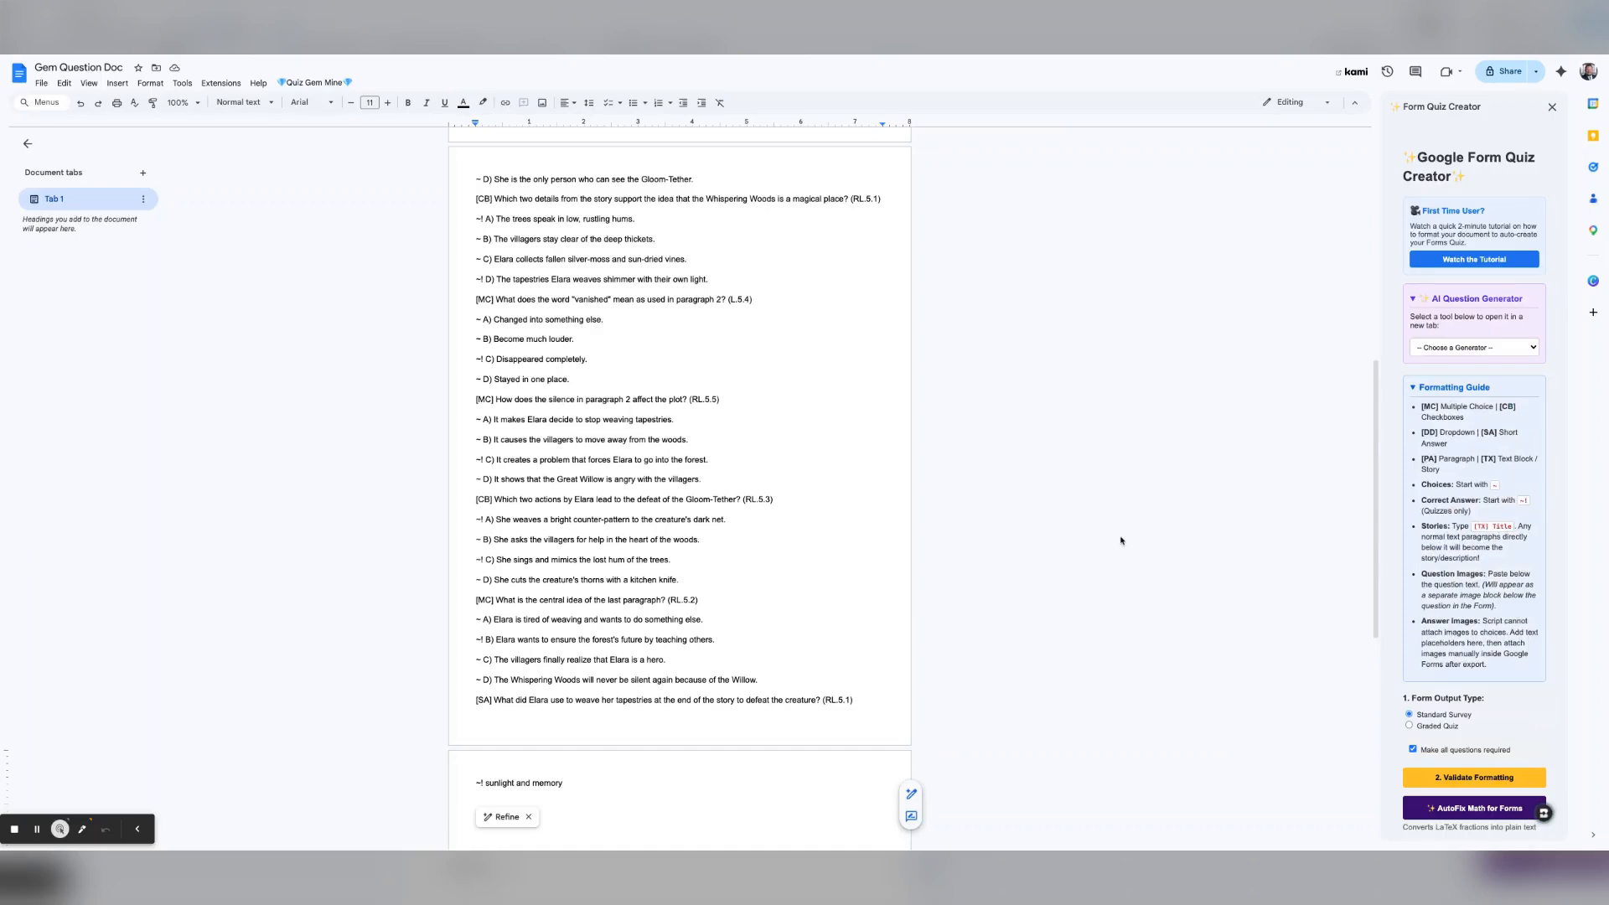
Step: Review the passage from the [TX] title line down, then collapse the Formatting Guide
scroll(694, 586, "up", 5)
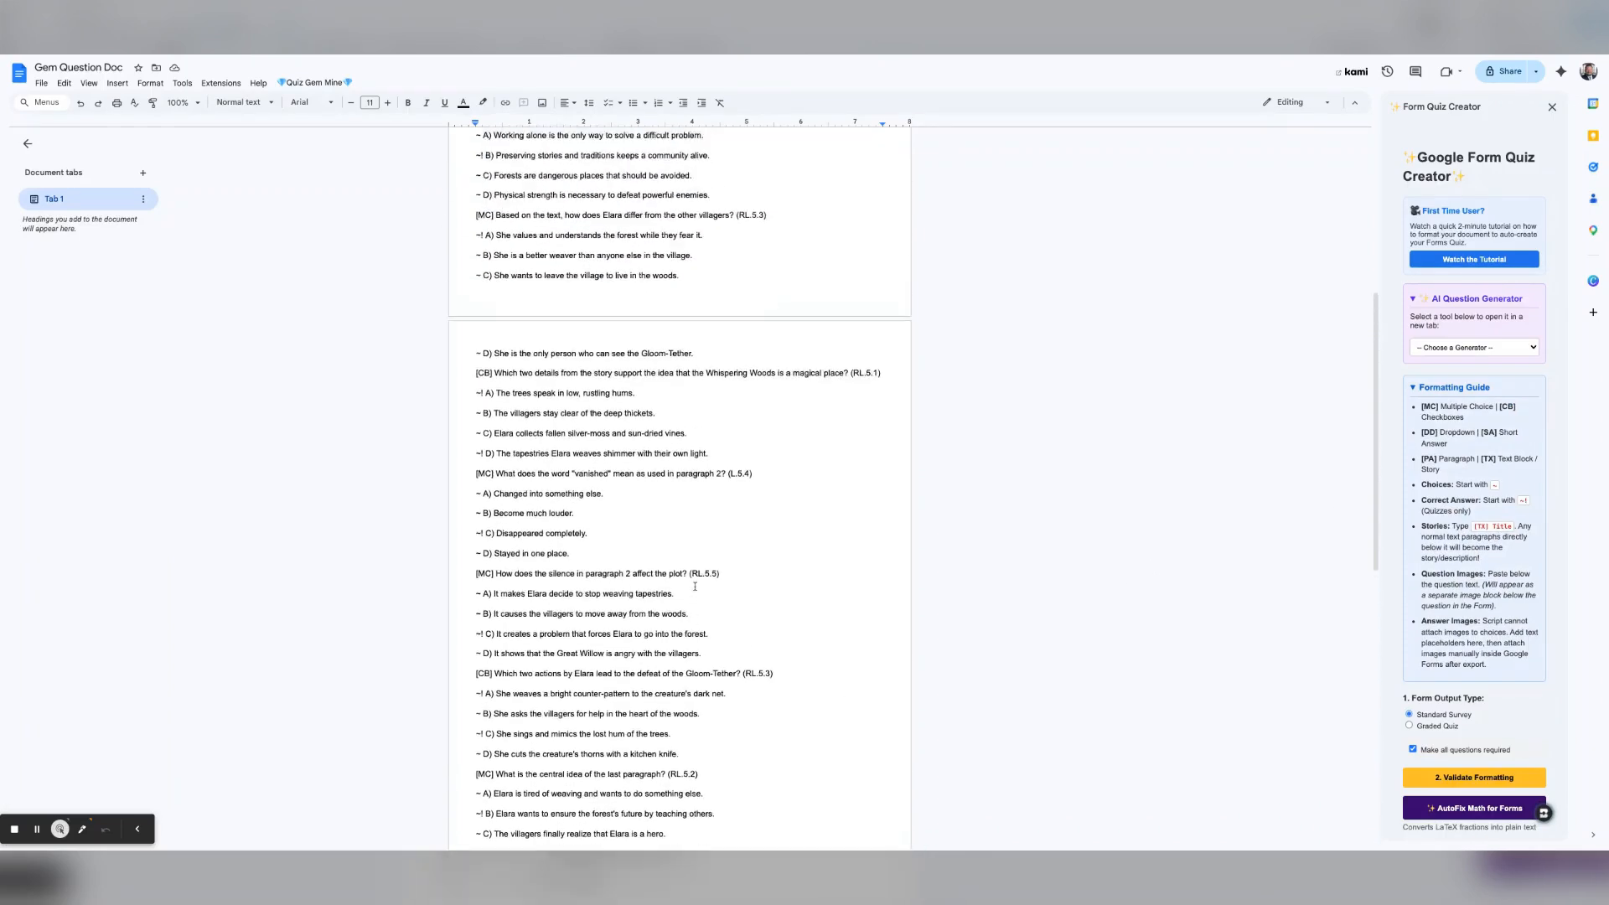
scroll(782, 666, "up", 3)
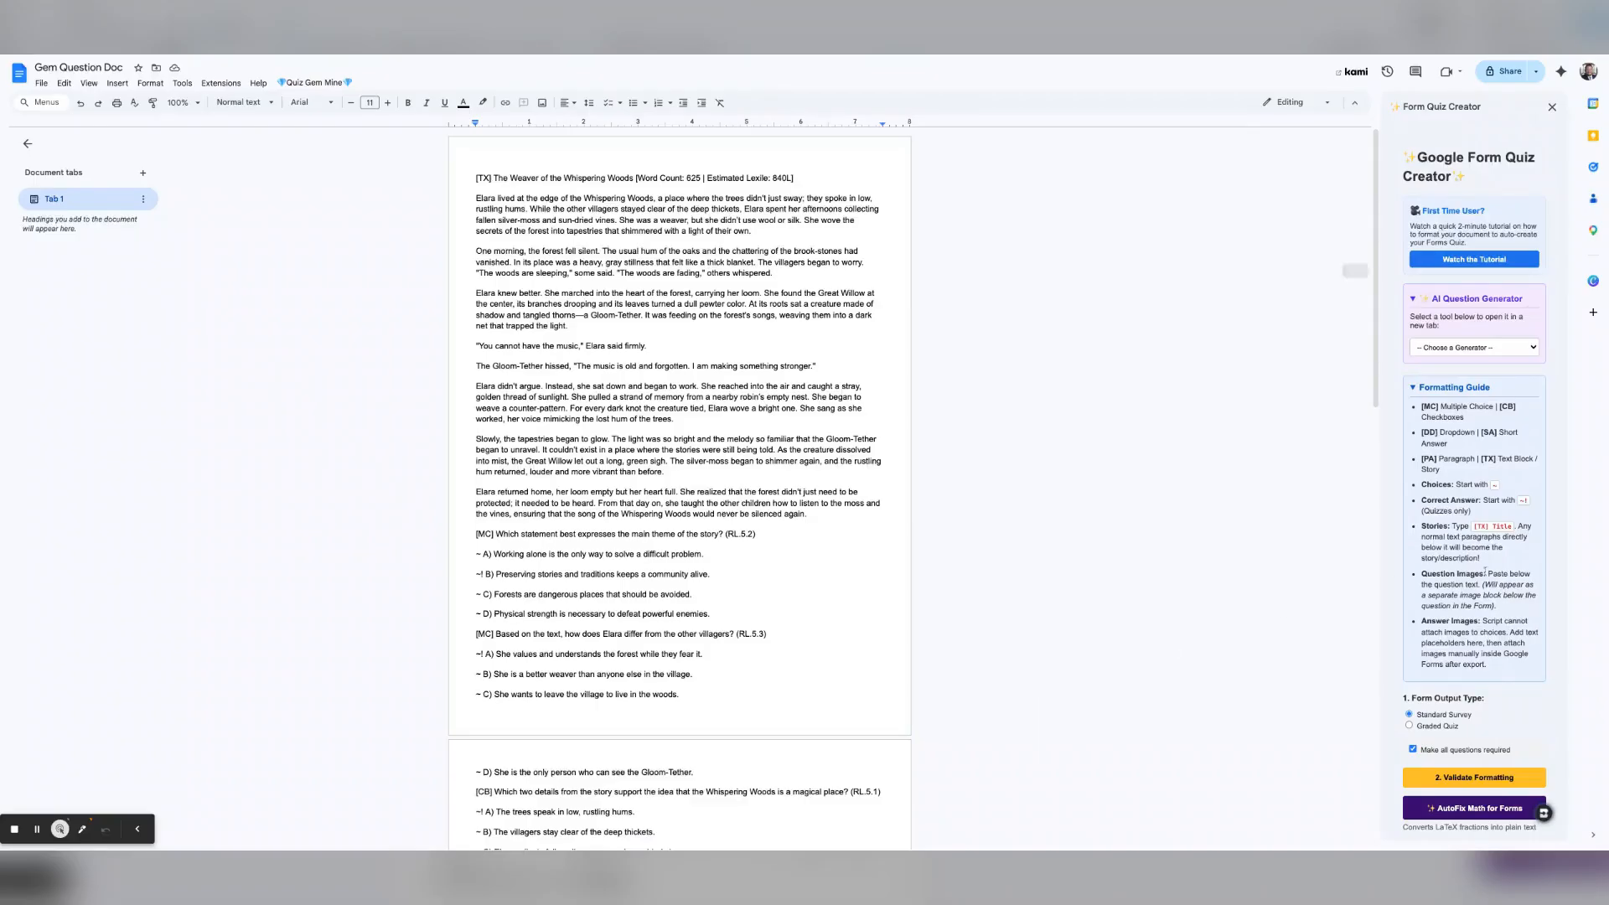
left_click(1414, 388)
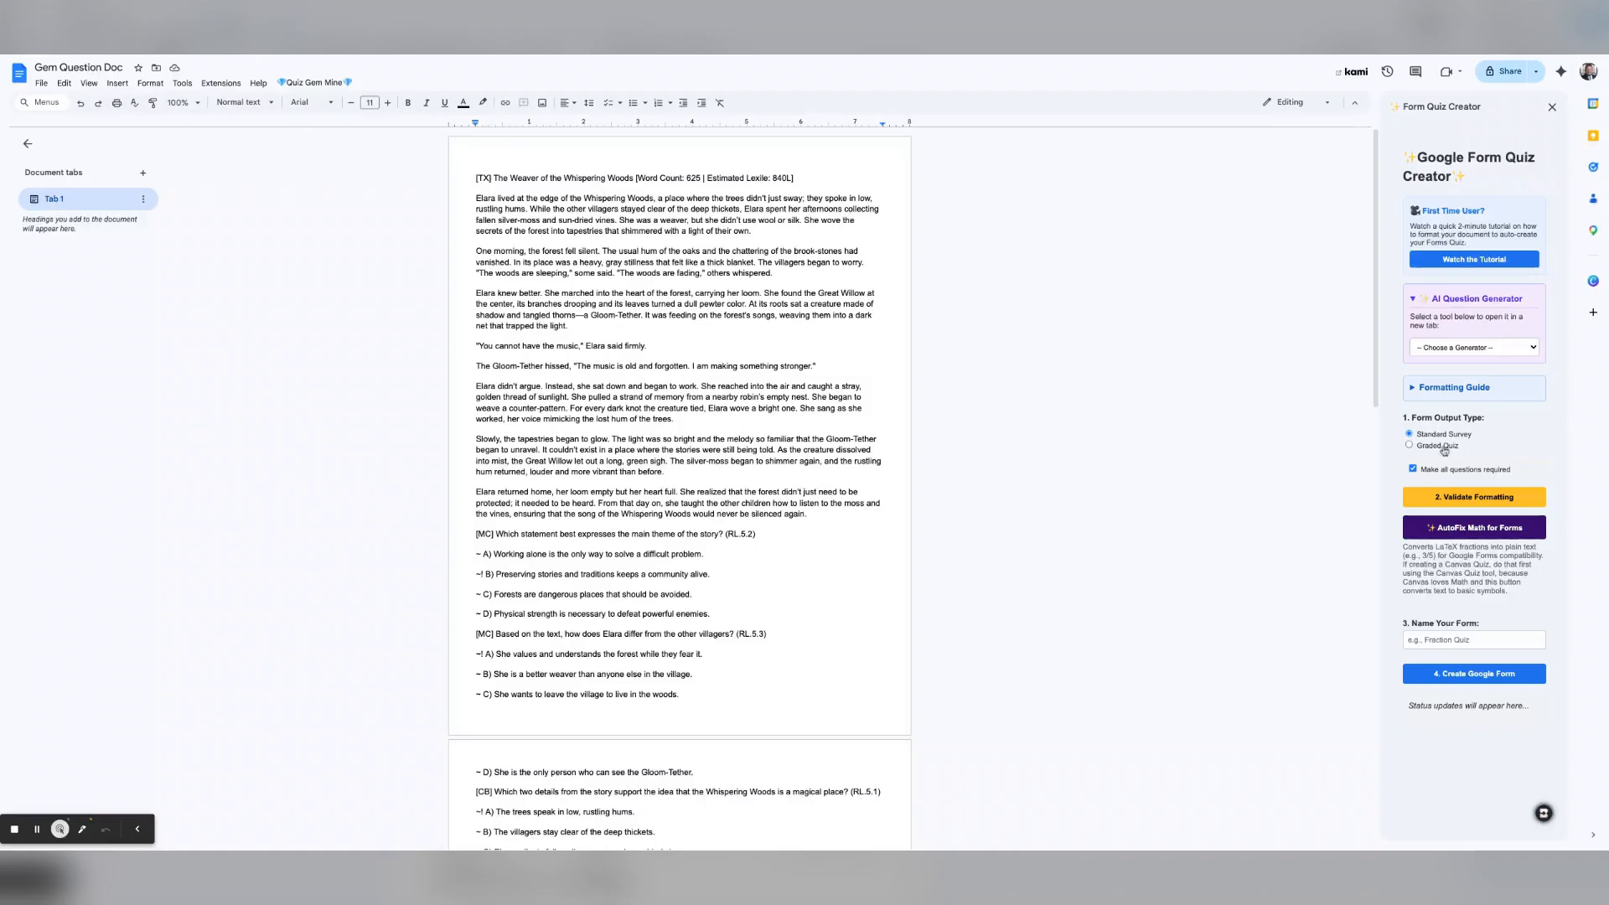
Step: Make it a Graded Quiz at 2 points per question and validate: 5 multiple-choice, 2 checkbox, 1 short-answer
left_click(1410, 447)
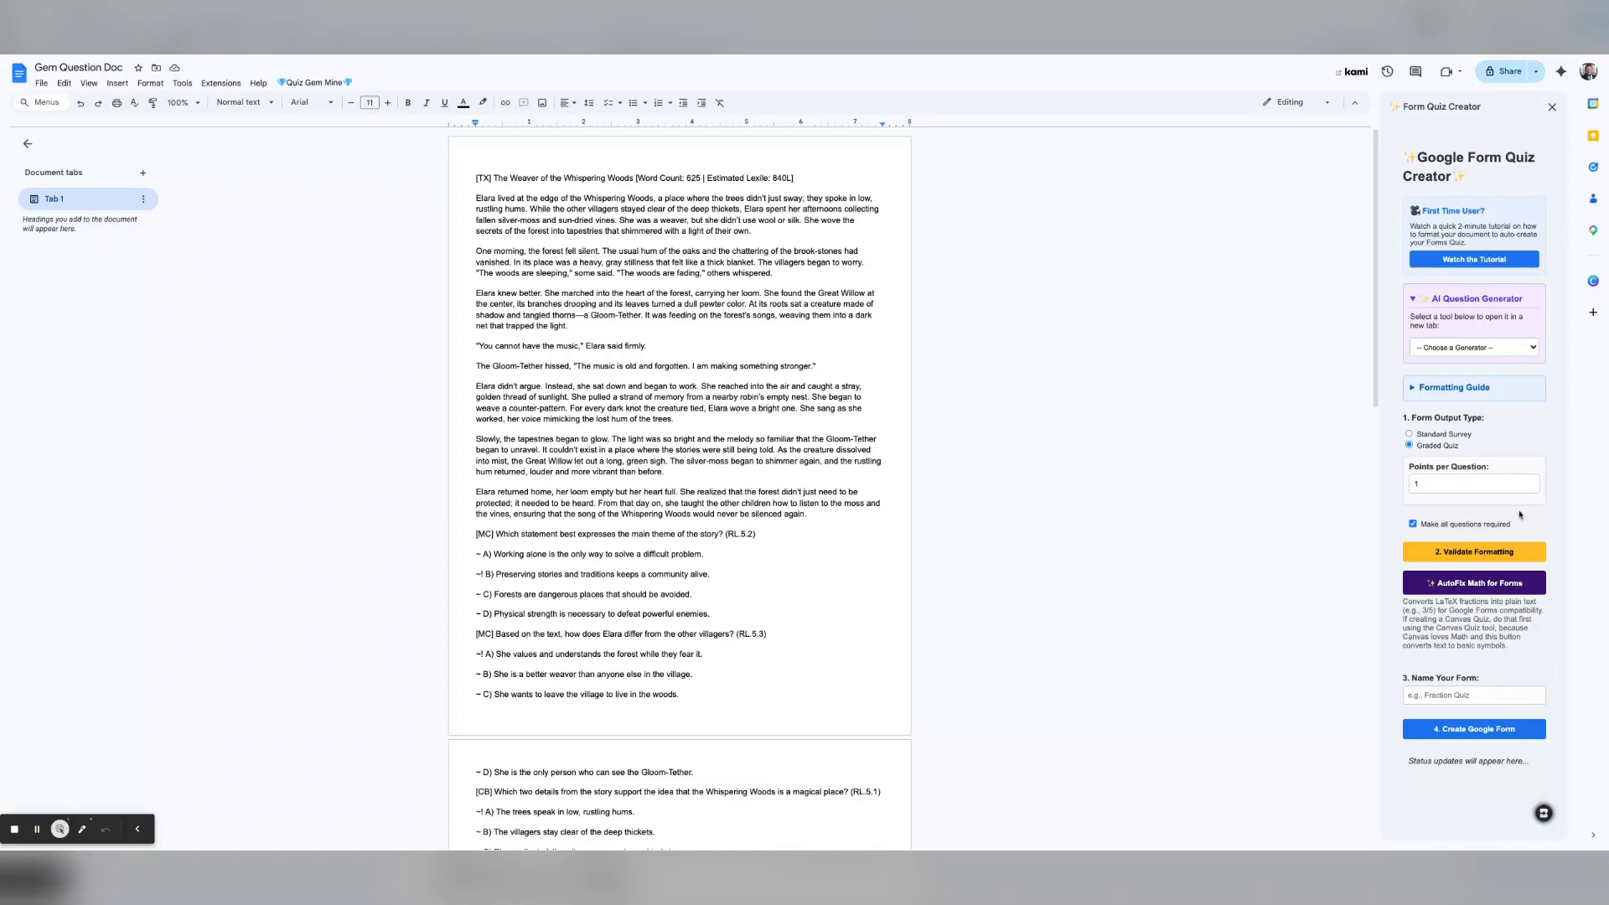
left_click(1442, 486)
left_click(1473, 554)
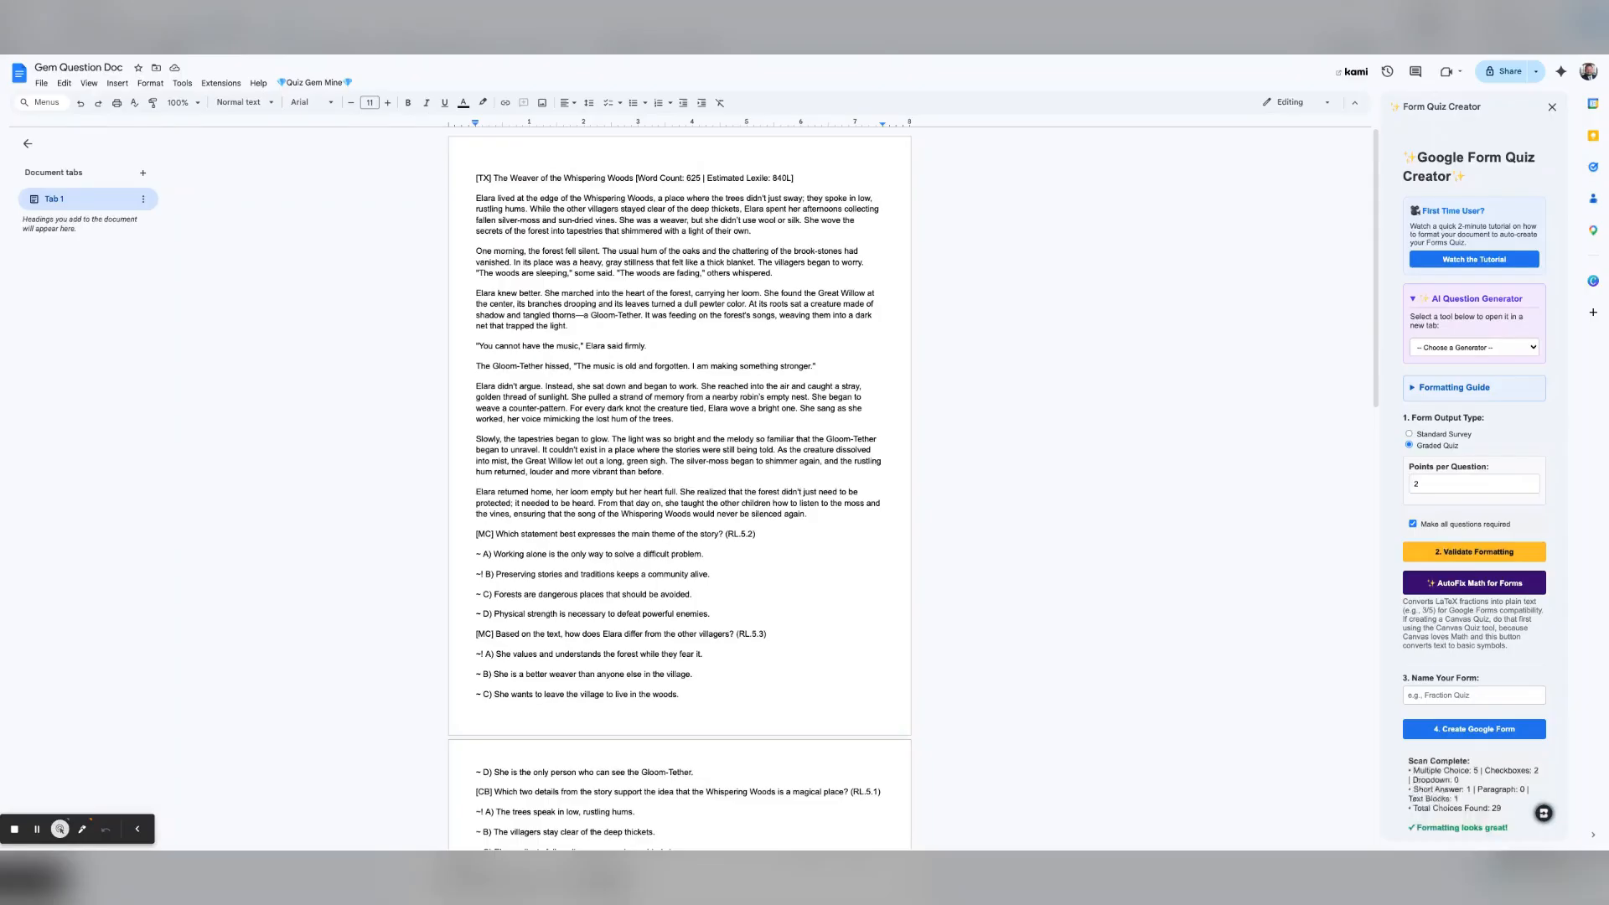
scroll(1422, 696, "down", 1)
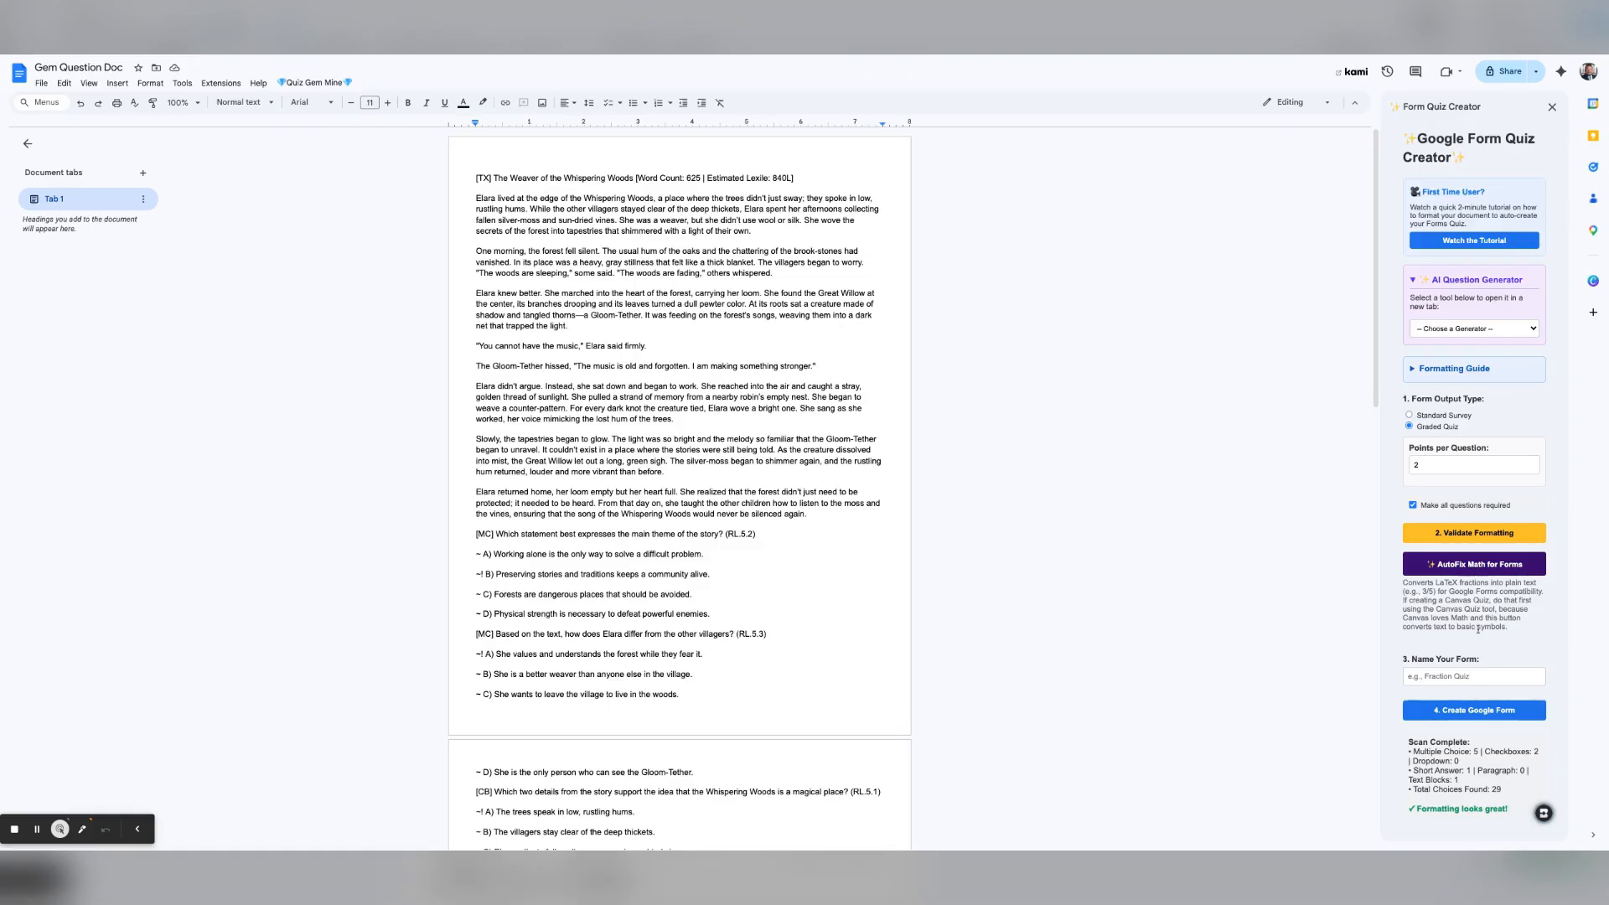
Step: Name the form 'RI.5.1-RL.5.5', fixing typos along the way, and create the Google Form
left_click(1456, 679)
type("R")
type("I.5.2")
key("BackSpace")
type("1")
scroll(761, 646, "down", 5)
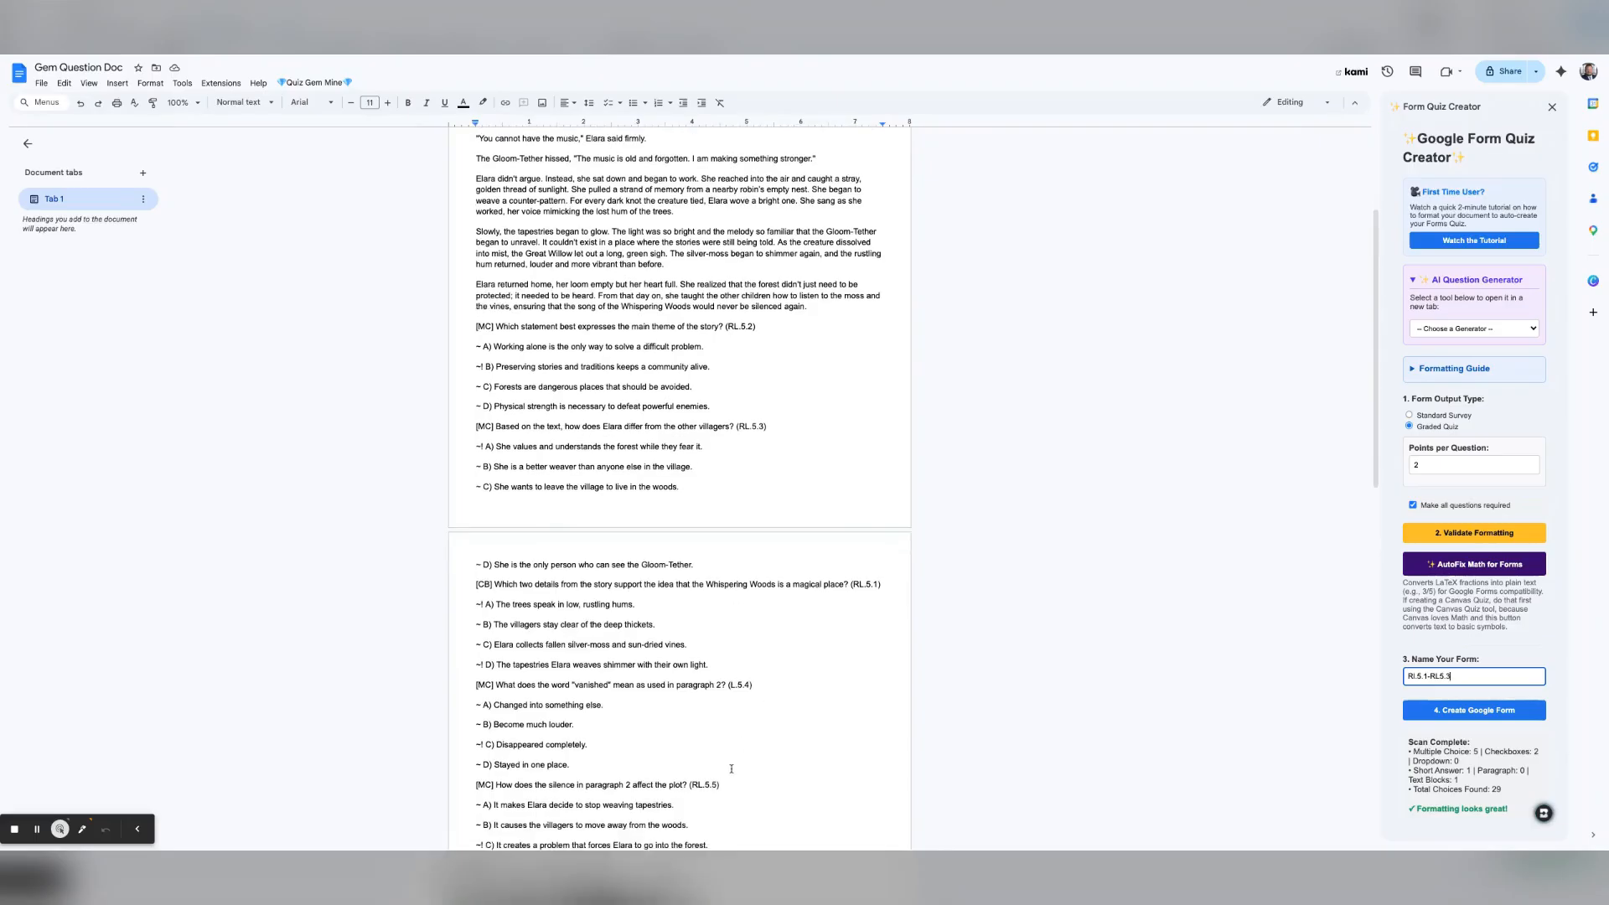
scroll(731, 769, "down", 3)
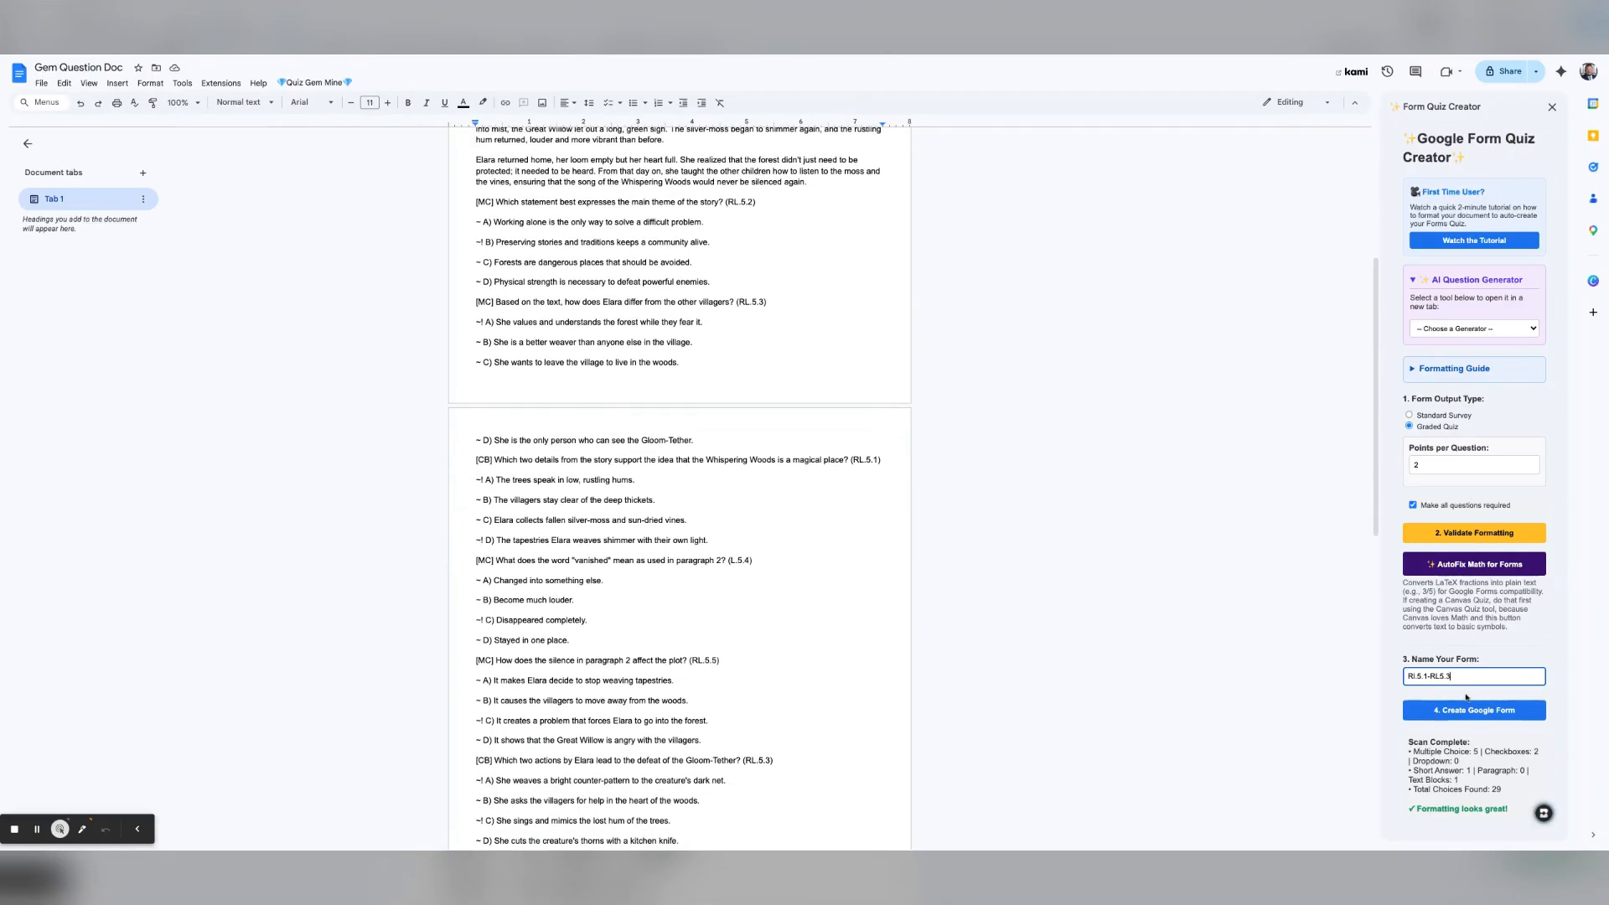
key("BackSpace")
type("5")
left_click(1440, 675)
type(".")
left_click(1479, 711)
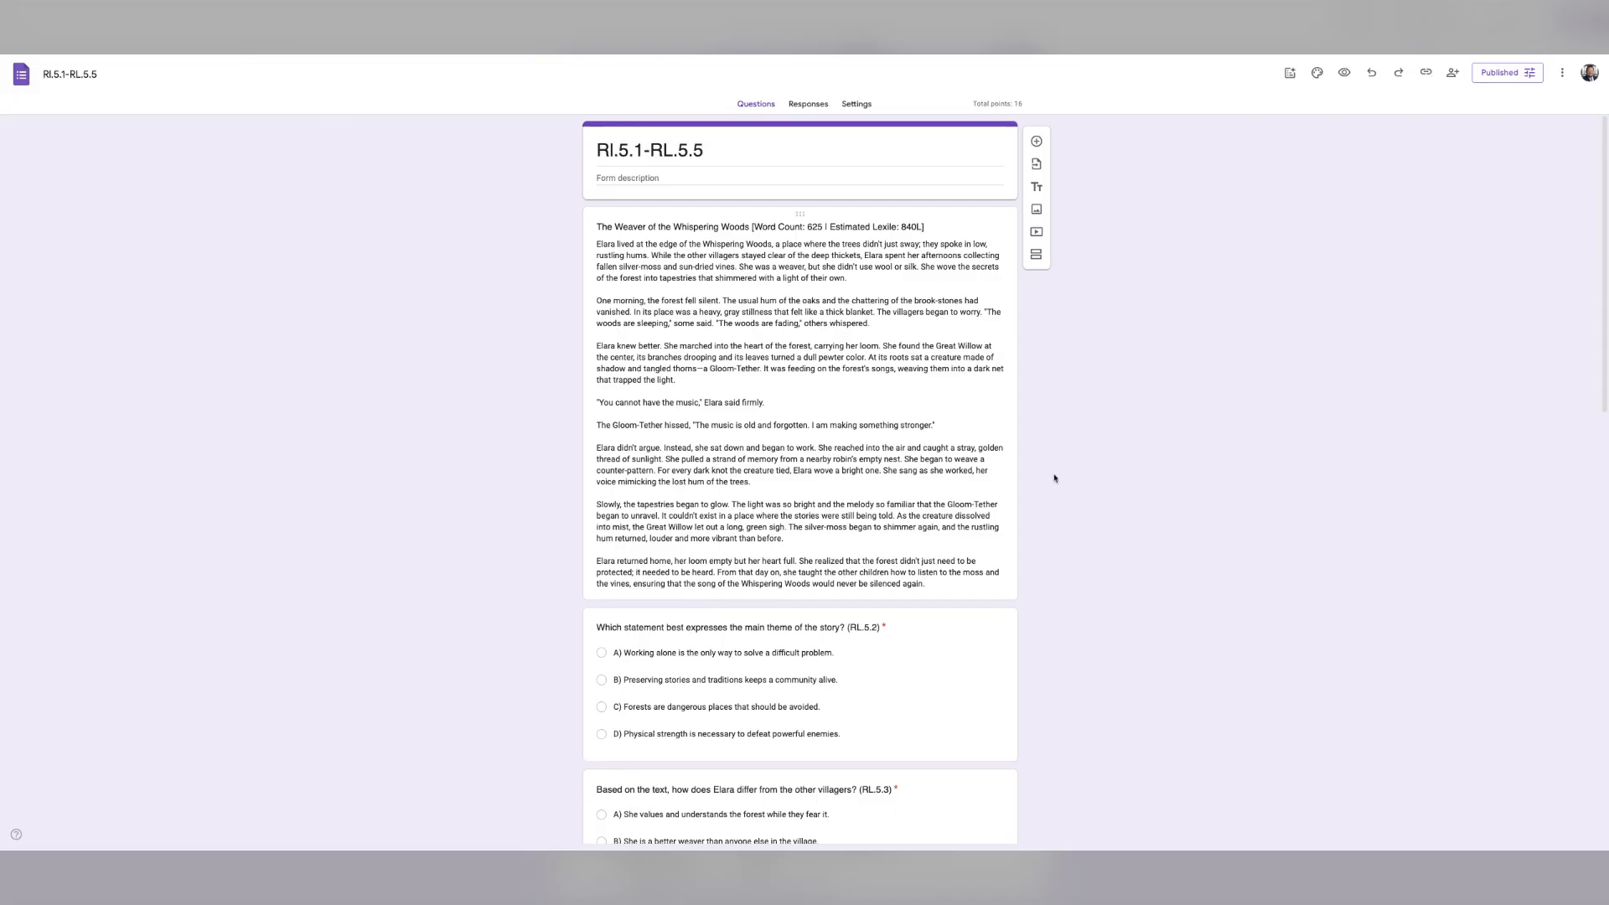
Step: Check the first question's 2-point answer key, scroll through the quiz, and copy the responder link
scroll(879, 717, "down", 1)
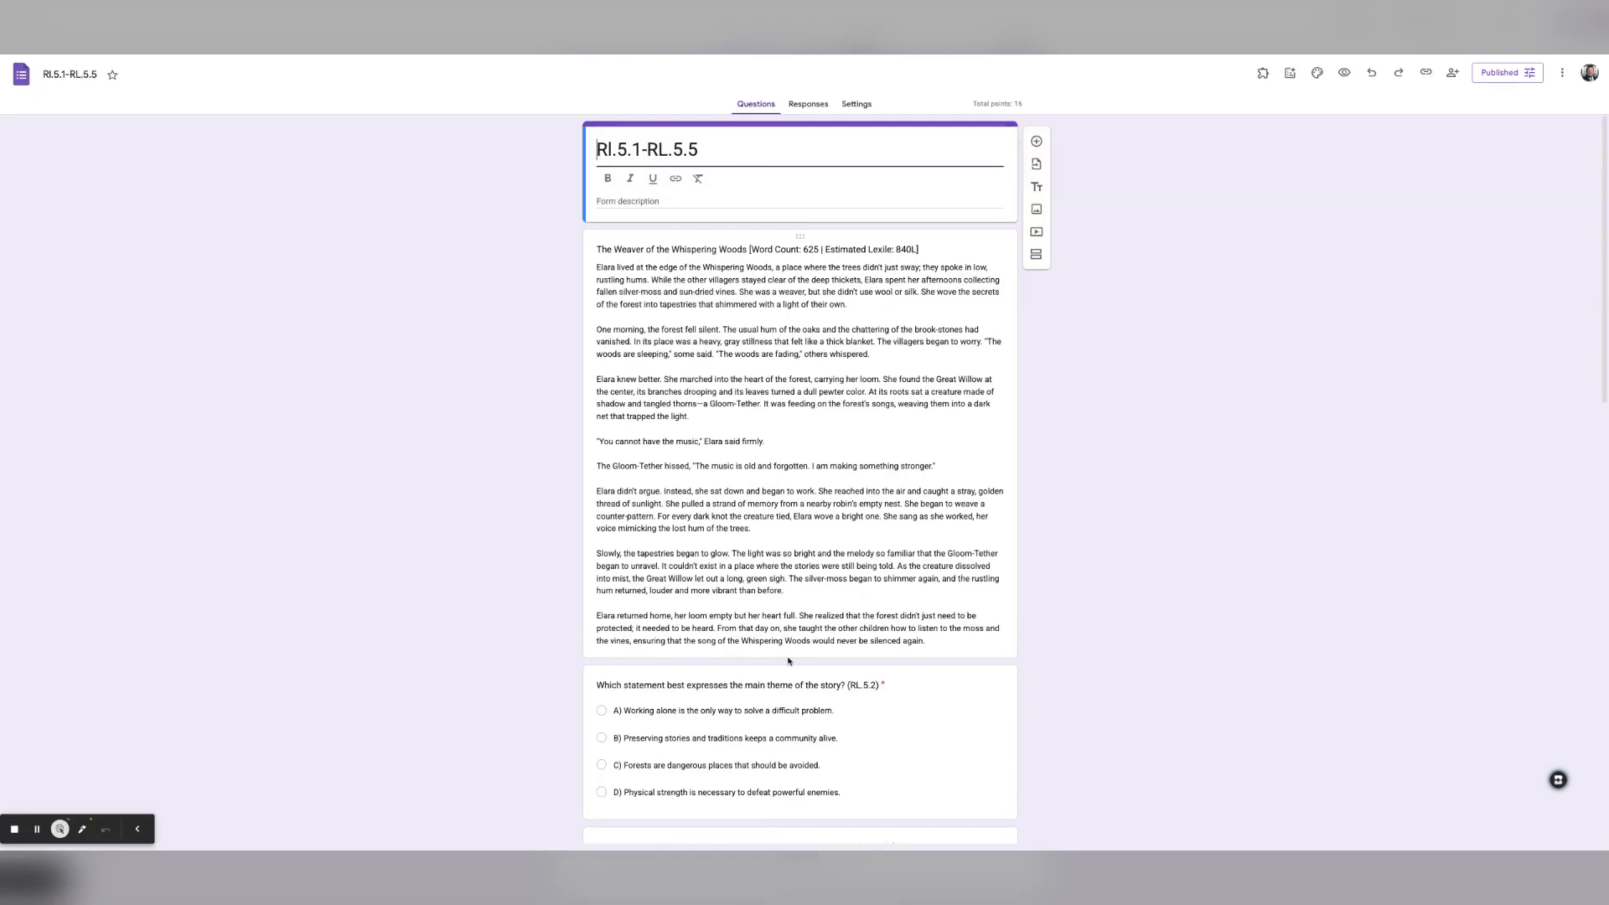
left_click(760, 719)
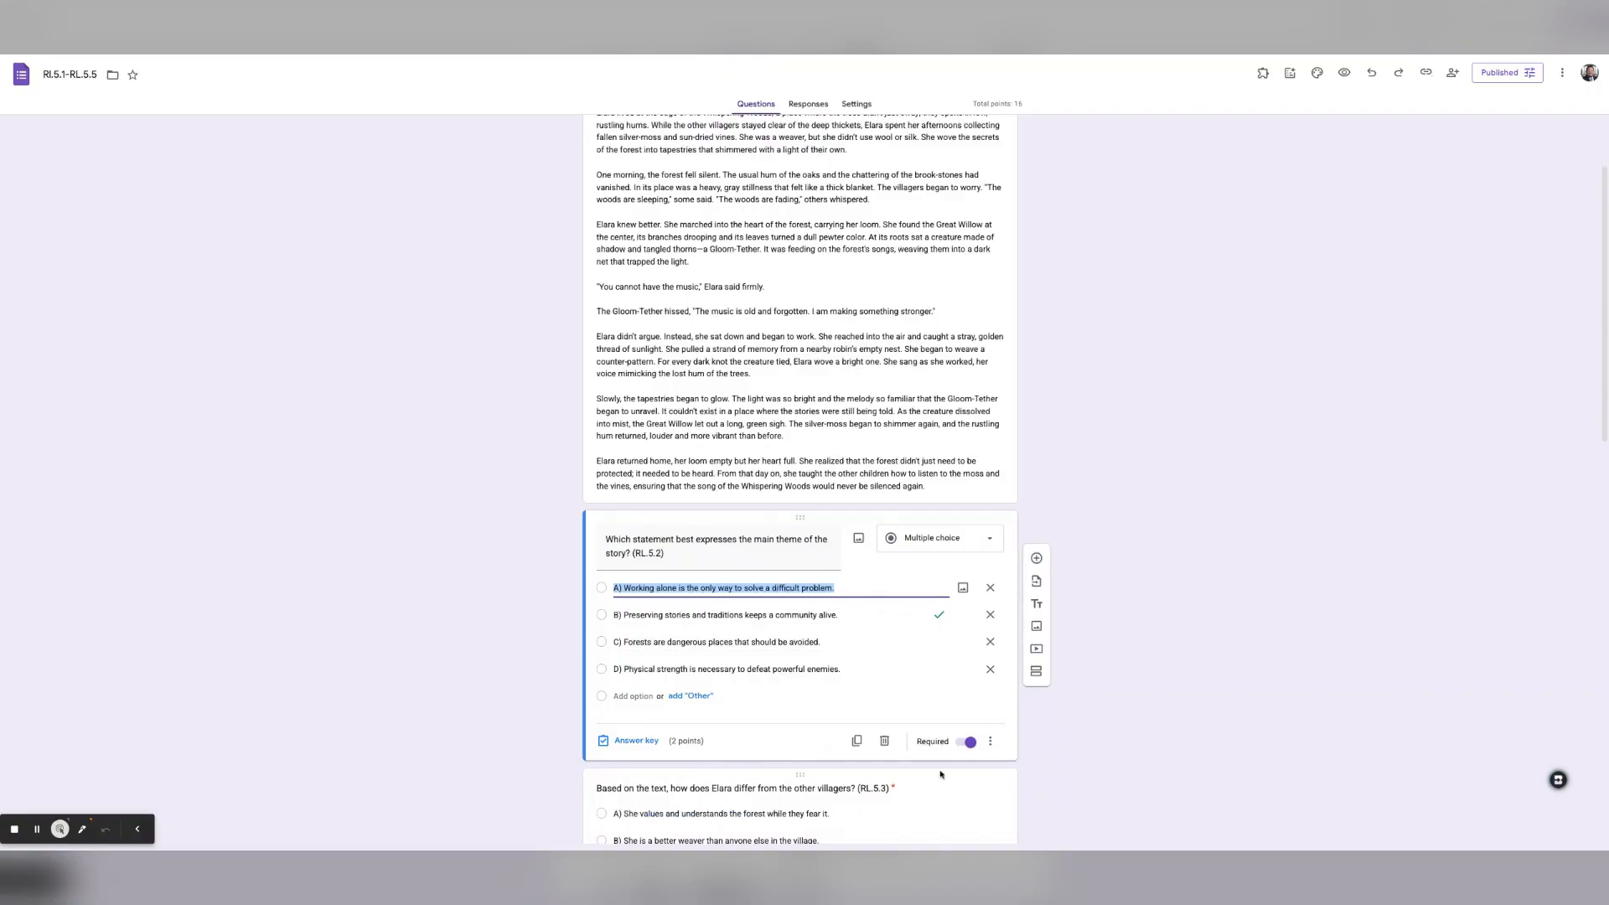
scroll(830, 704, "down", 10)
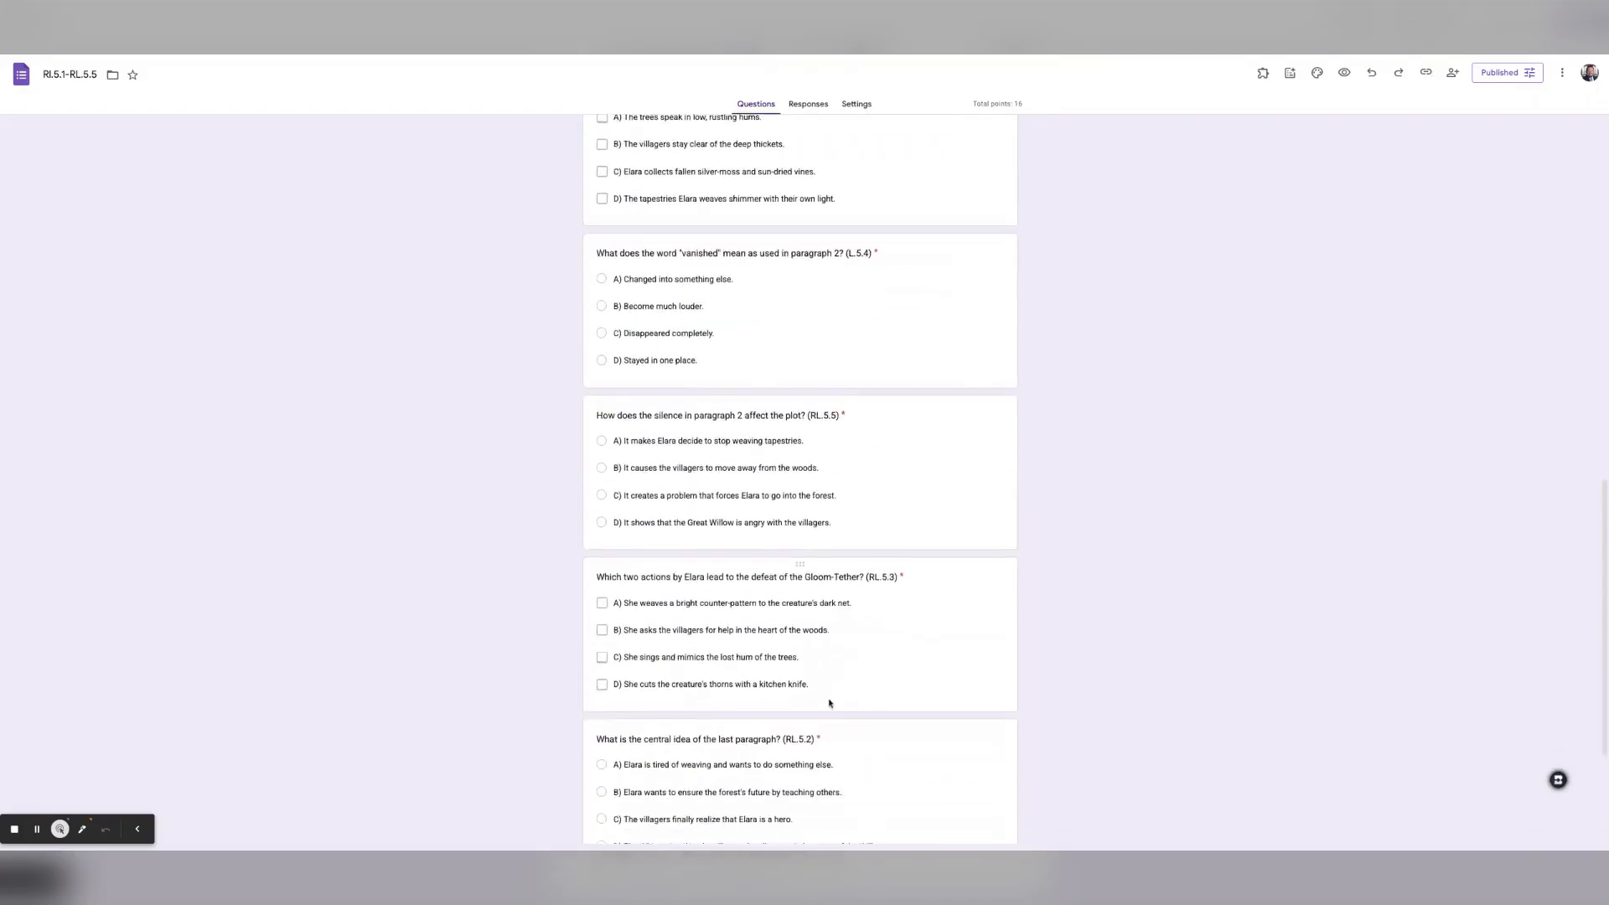
scroll(830, 704, "down", 2)
scroll(930, 717, "up", 15)
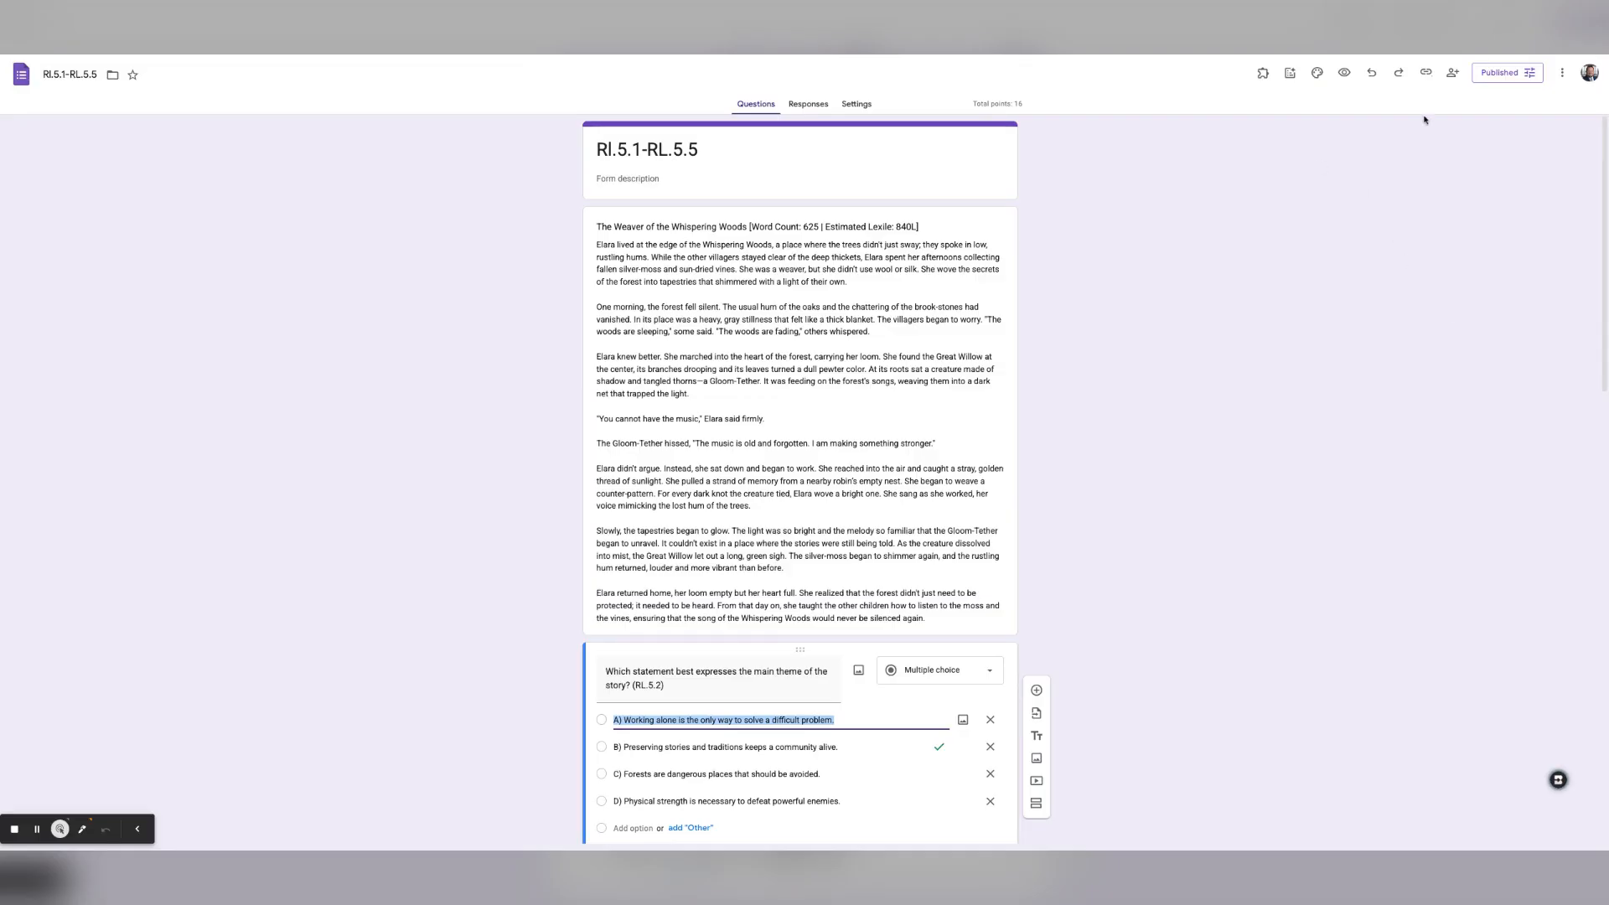
left_click(1425, 73)
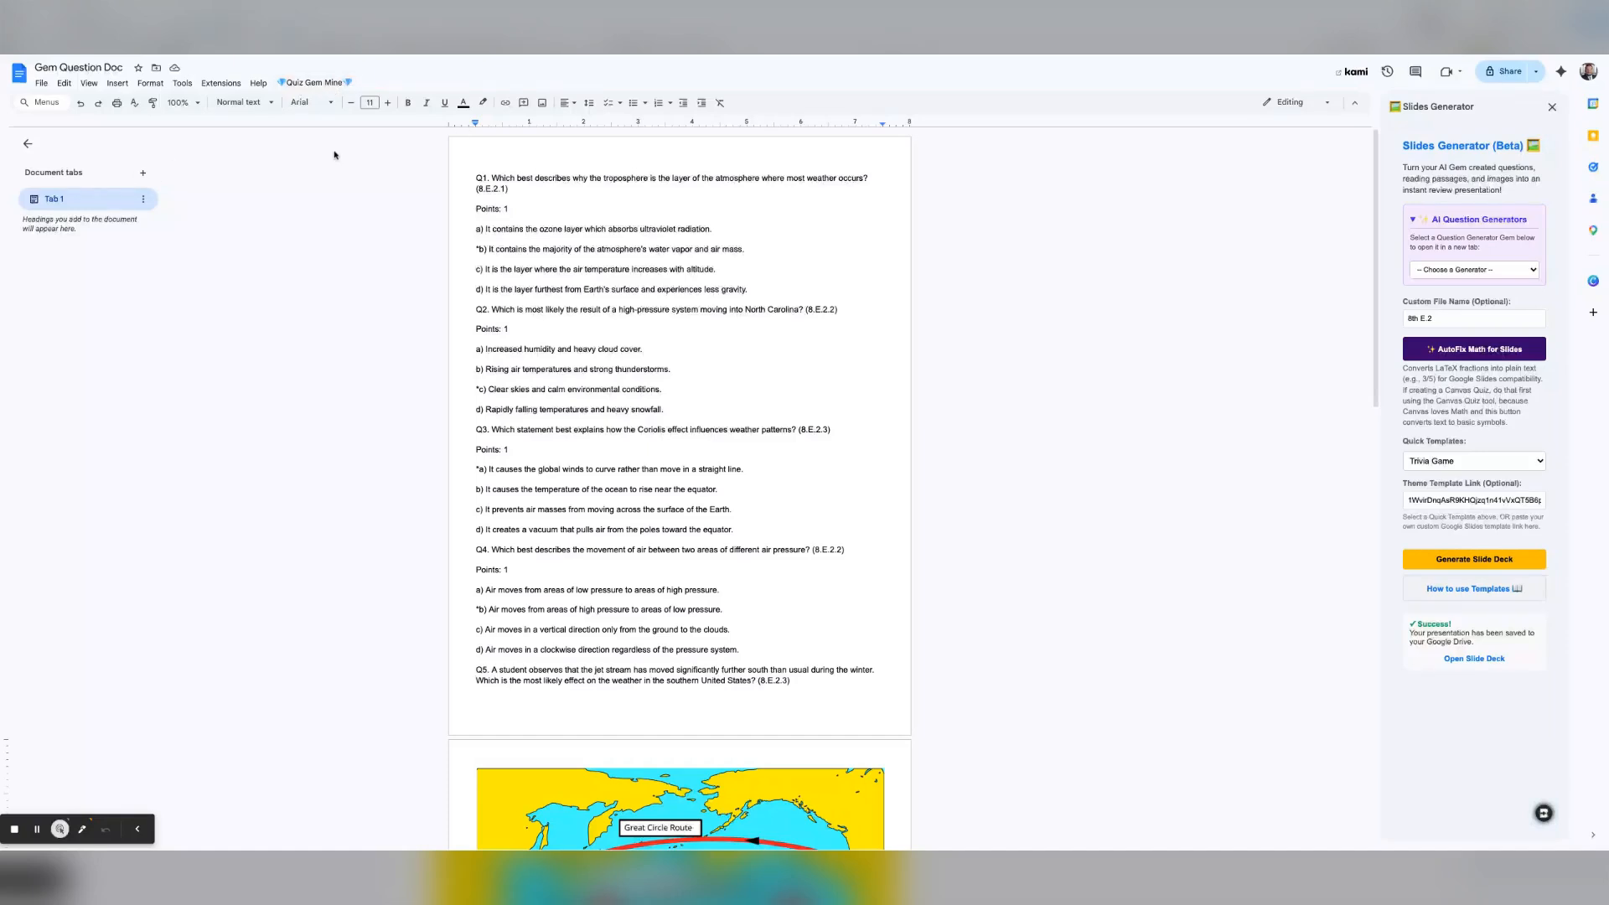
Step: Delete weather questions Q1 through Q5 from the document
left_click(316, 82)
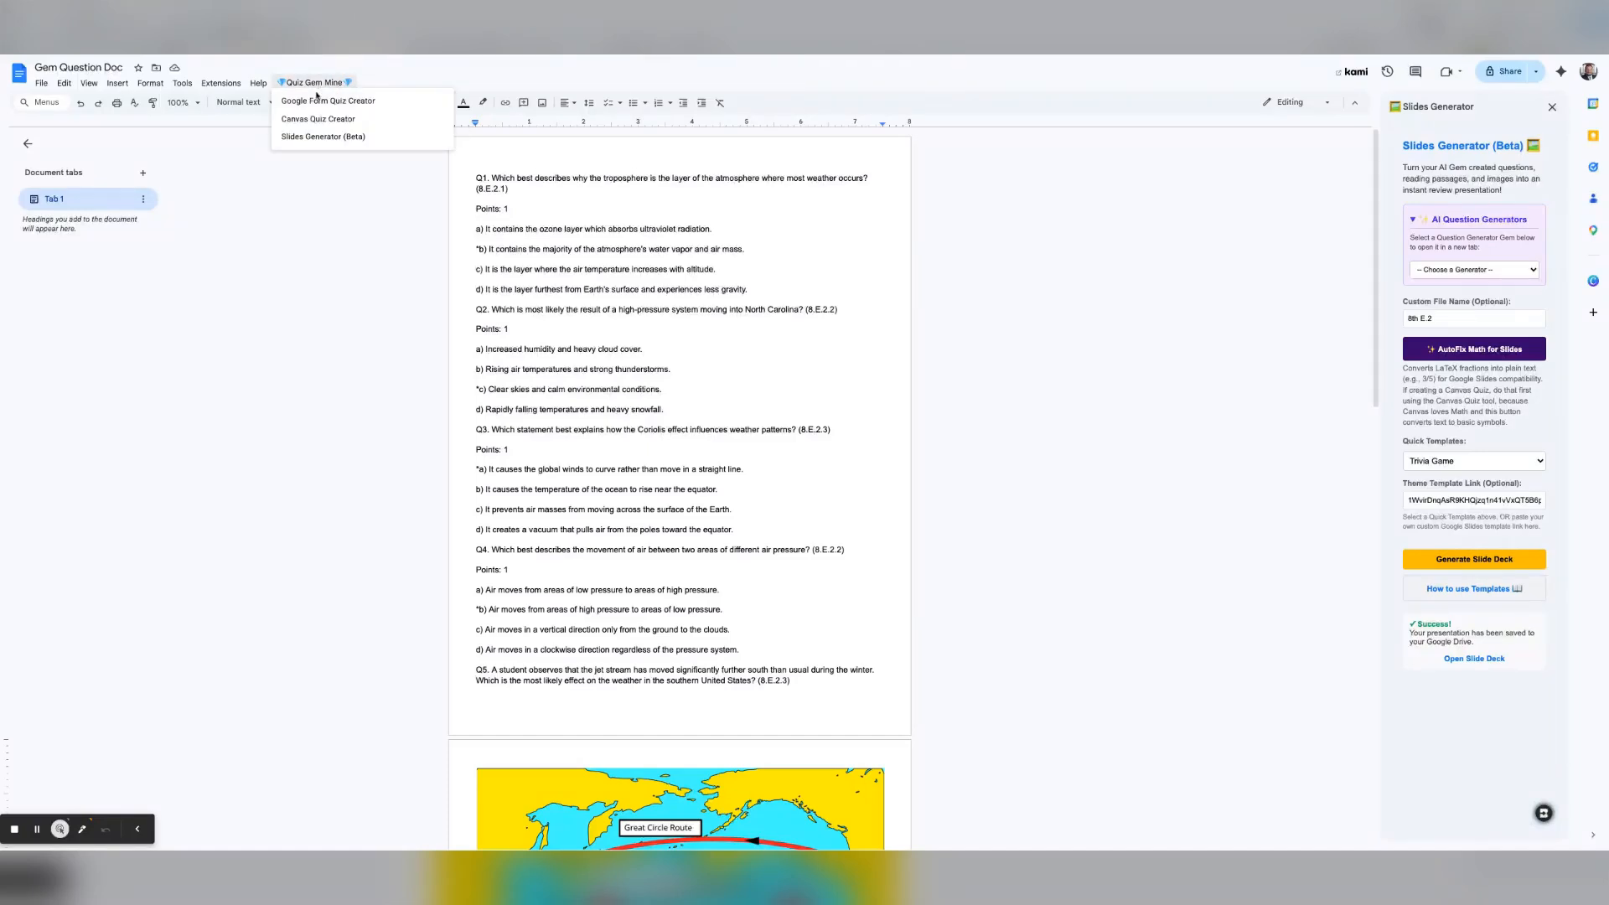
left_click(604, 248)
left_click_drag(477, 178, 782, 838)
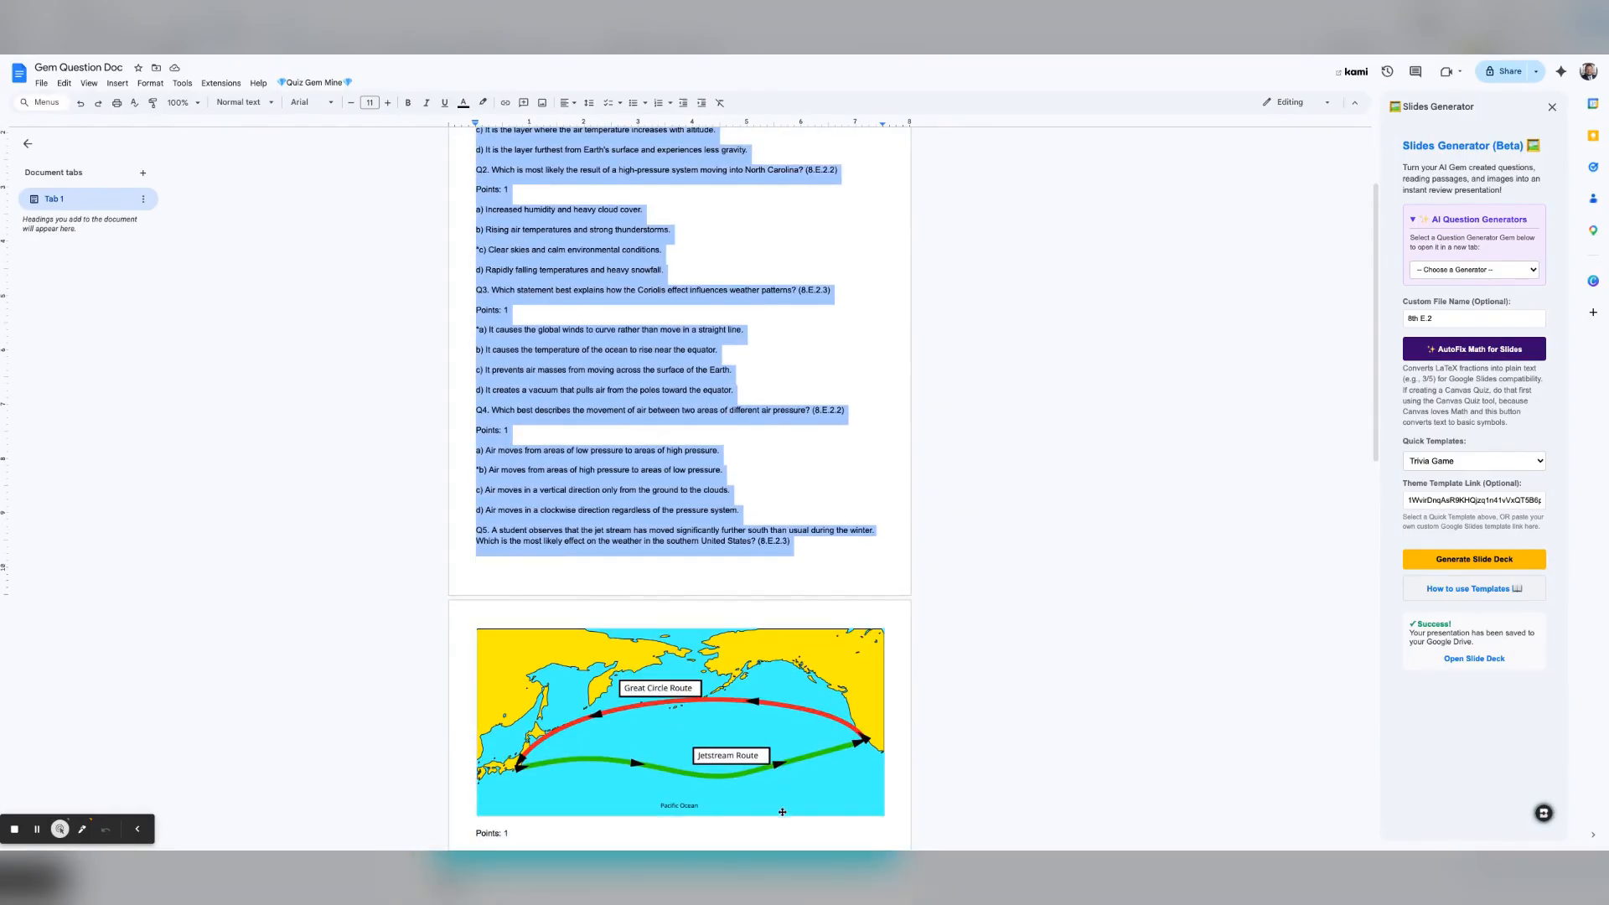
key("BackSpace")
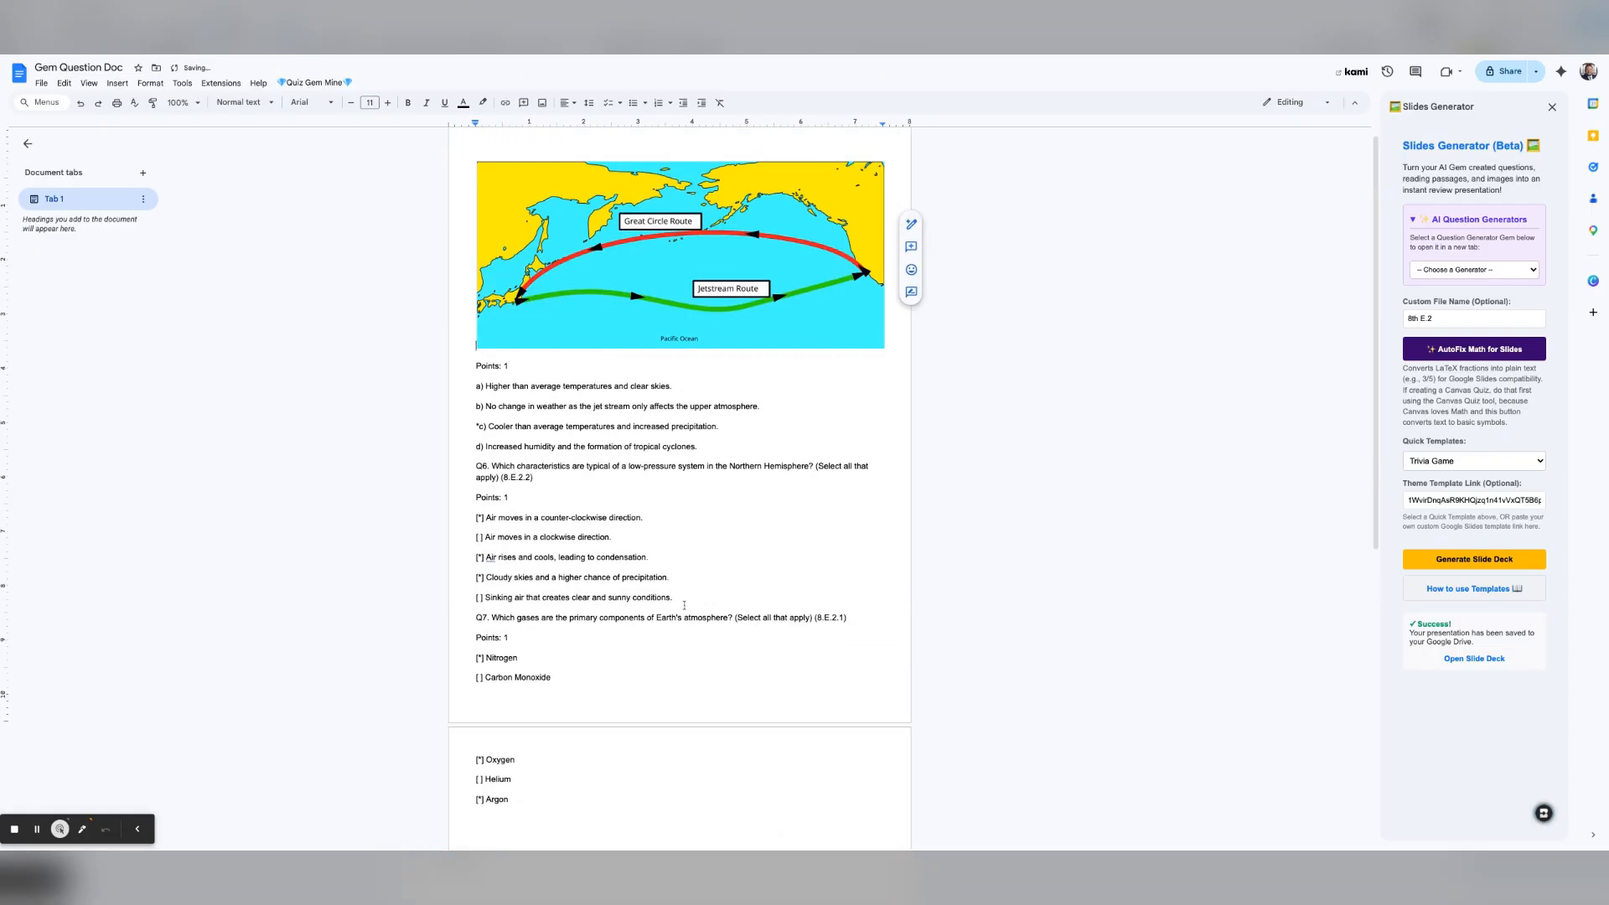
Step: Delete the jet stream map image and all remaining text, leaving the page empty
left_click(501, 329)
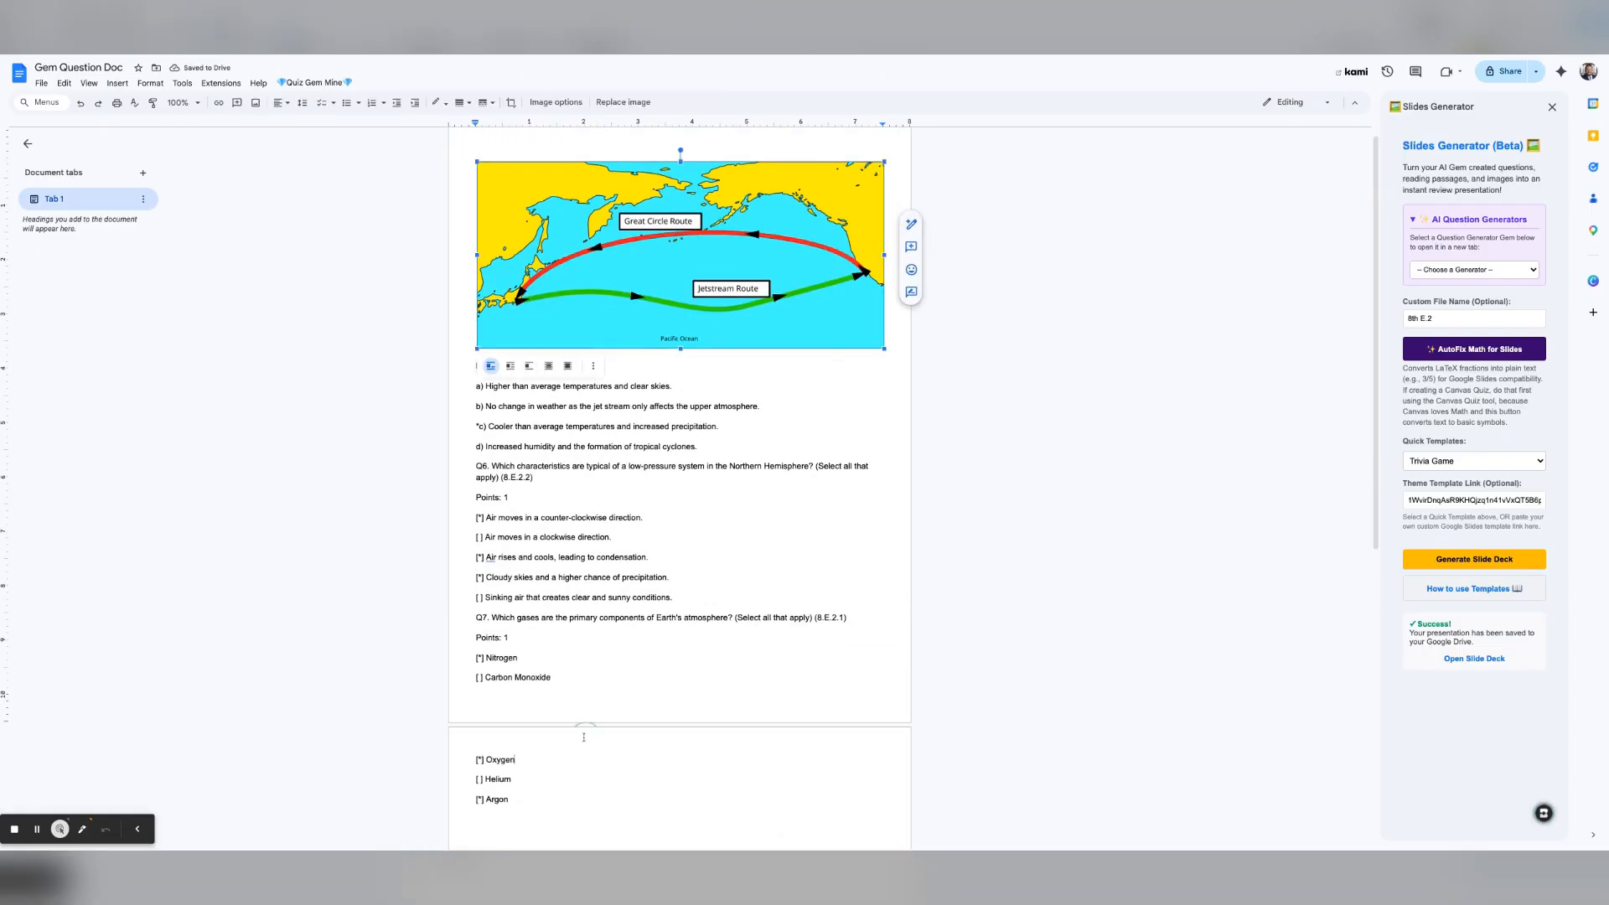
left_click_drag(584, 738, 584, 741)
key("Delete")
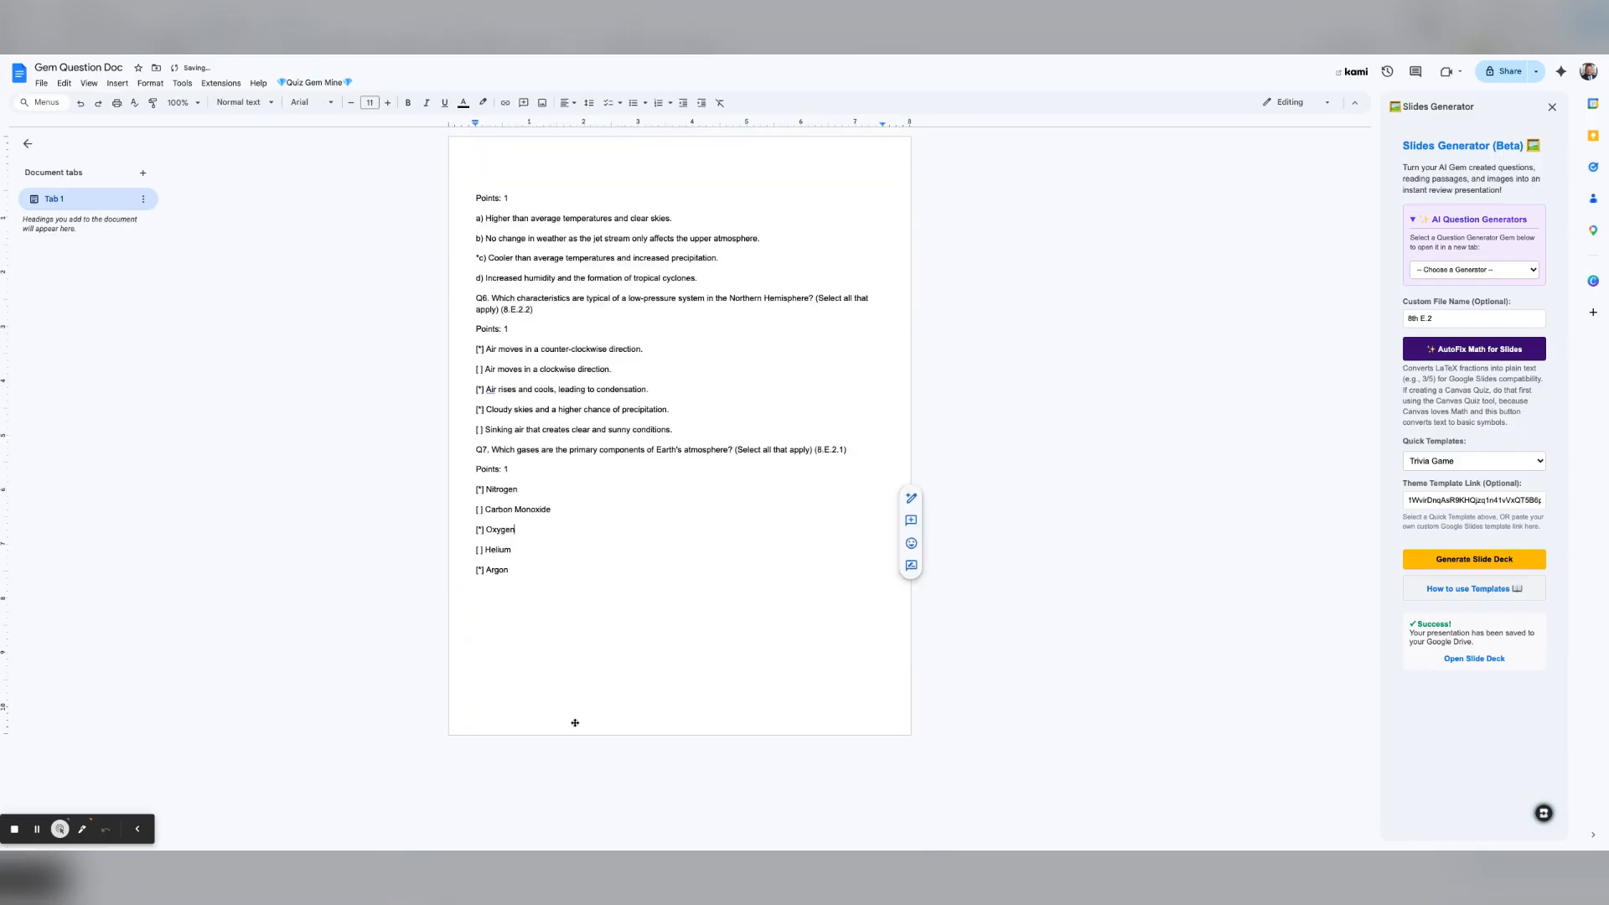
key("ctrl+a")
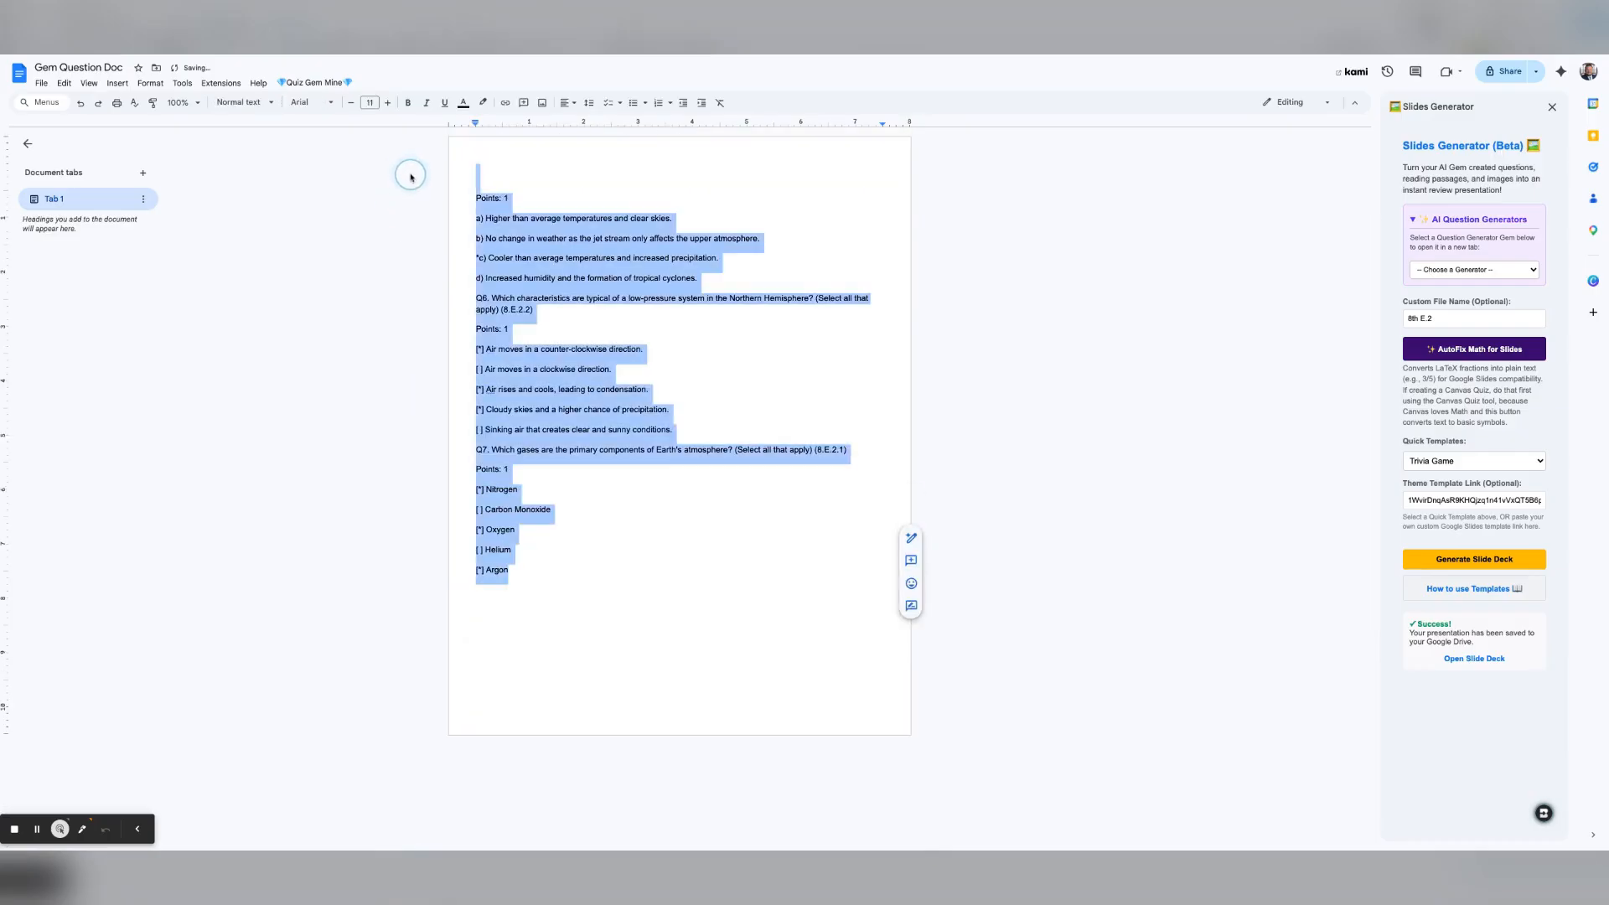
key("Delete")
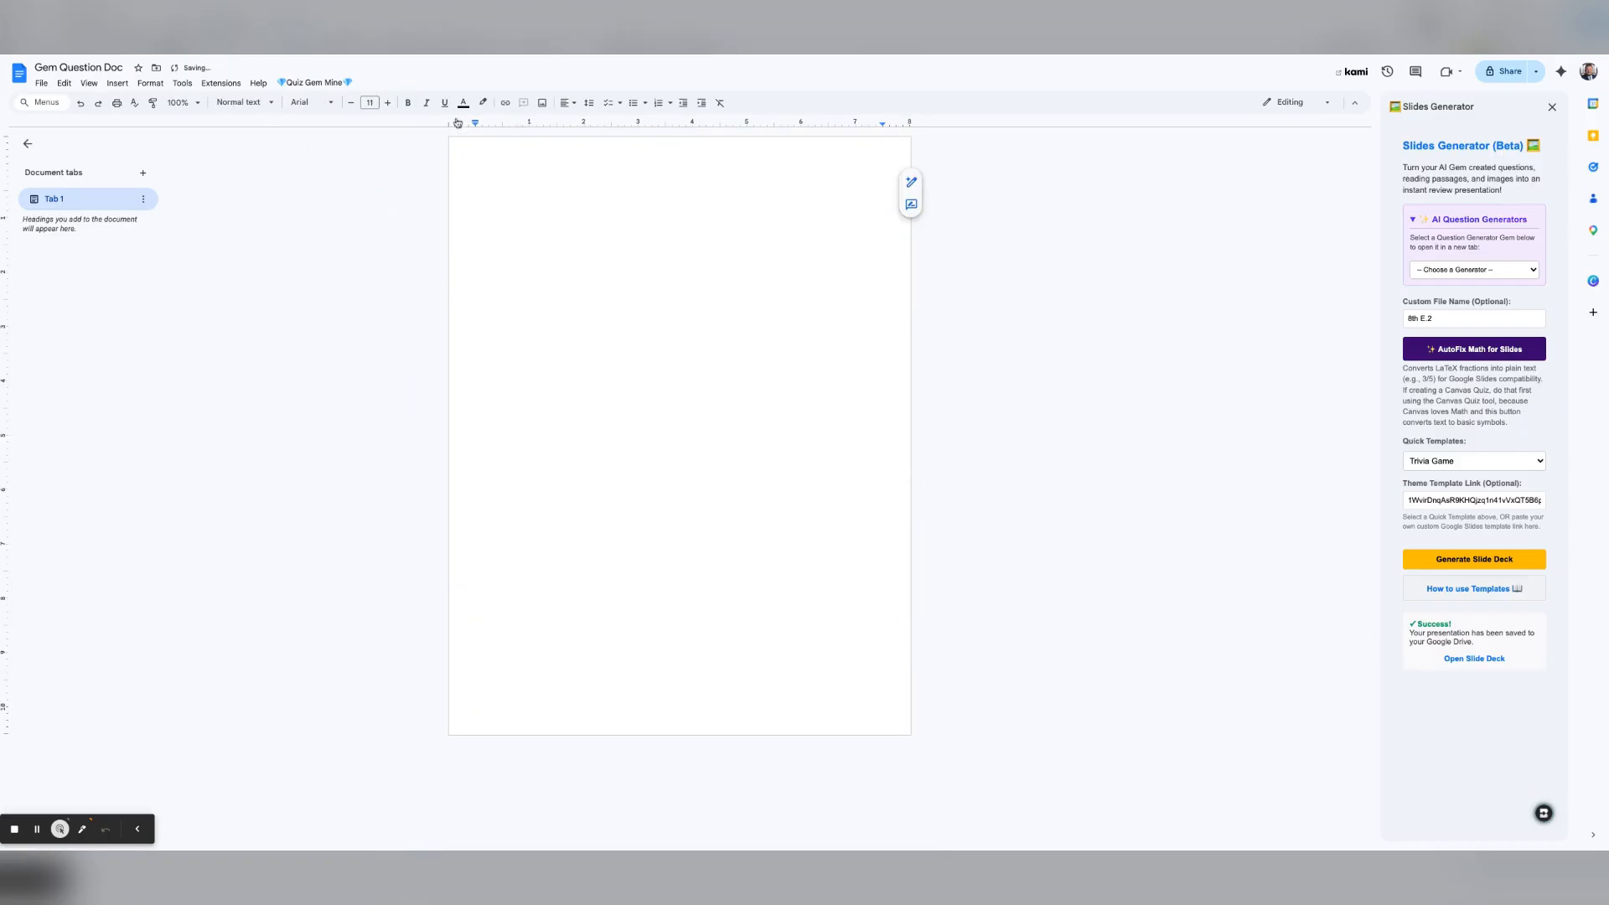
Step: Switch to Quiz Gem Mine's Canvas Quiz Creator and read through its expanded formatting guide
left_click(315, 83)
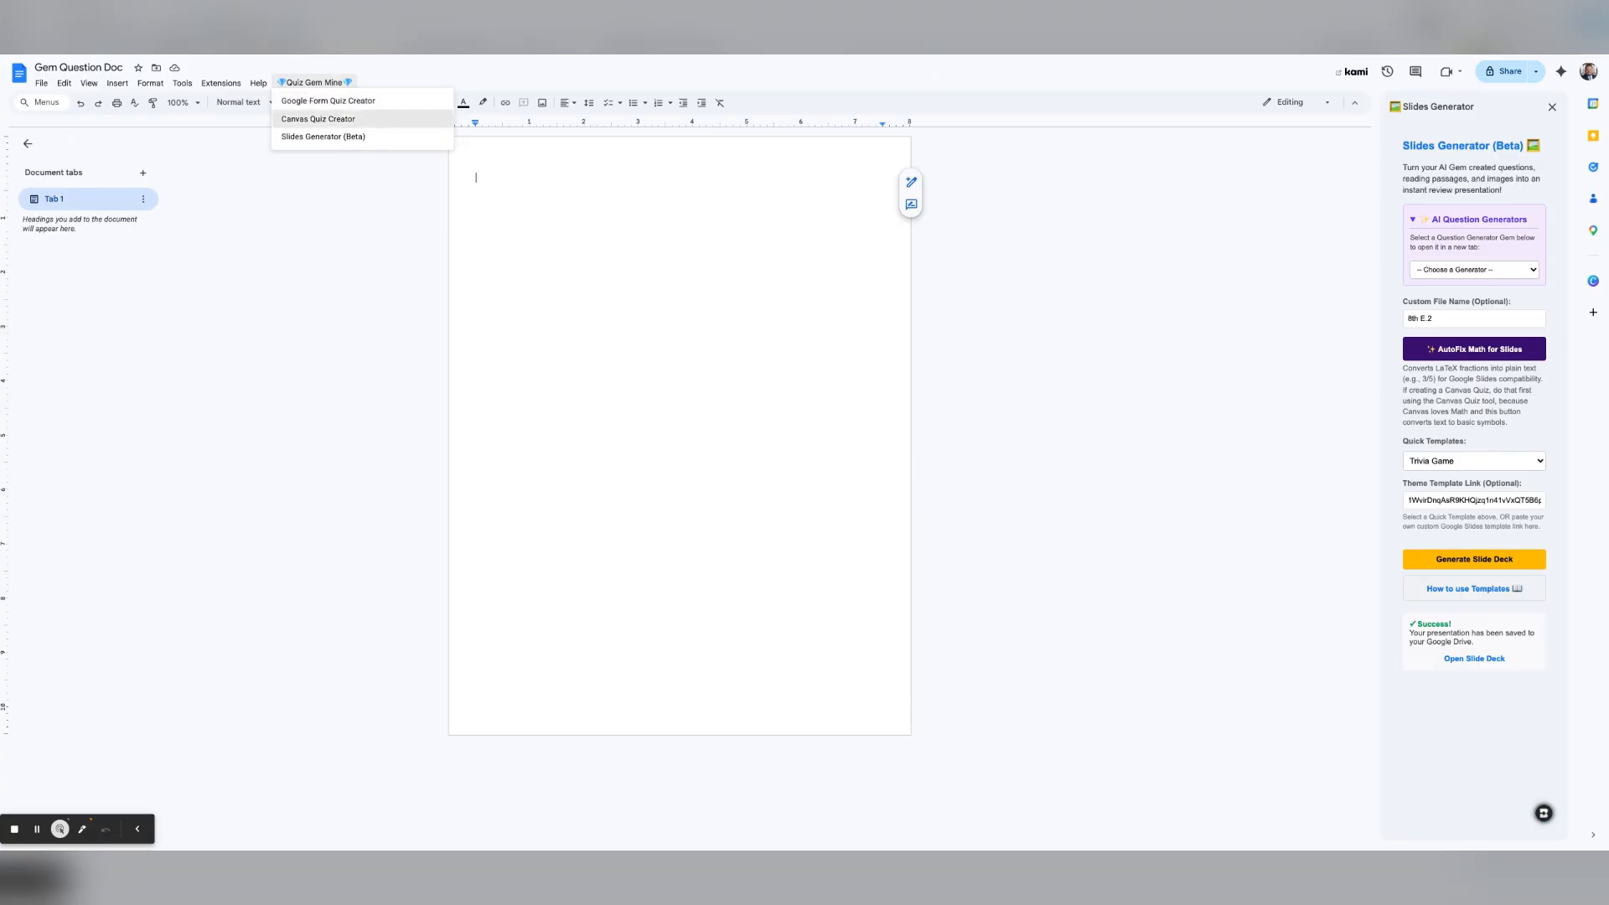
left_click(318, 119)
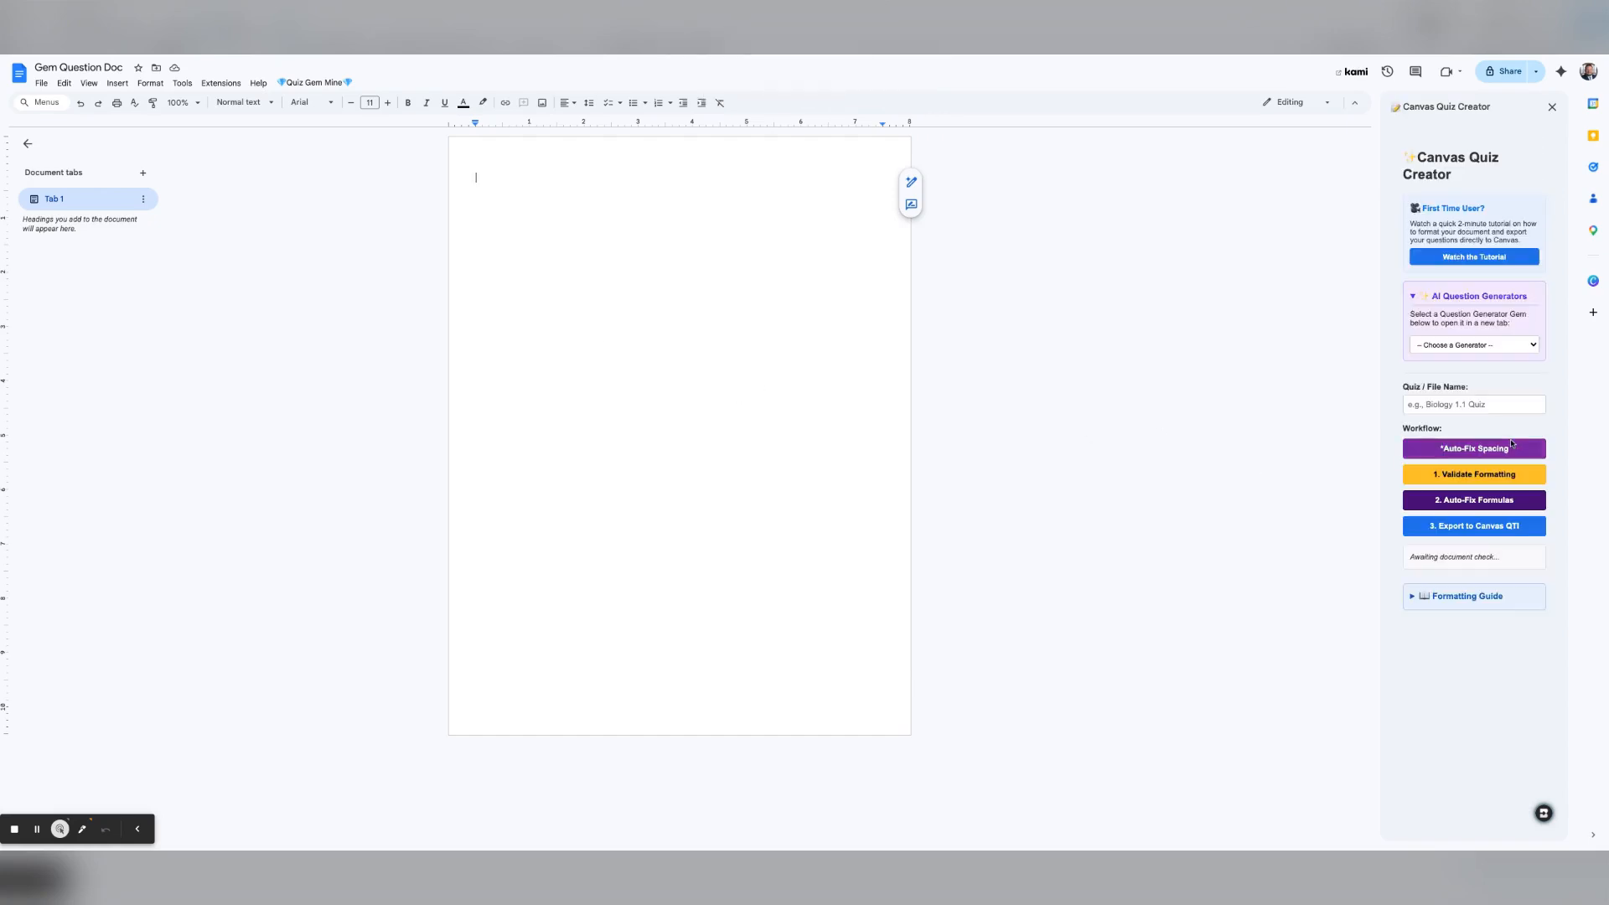
left_click(1441, 596)
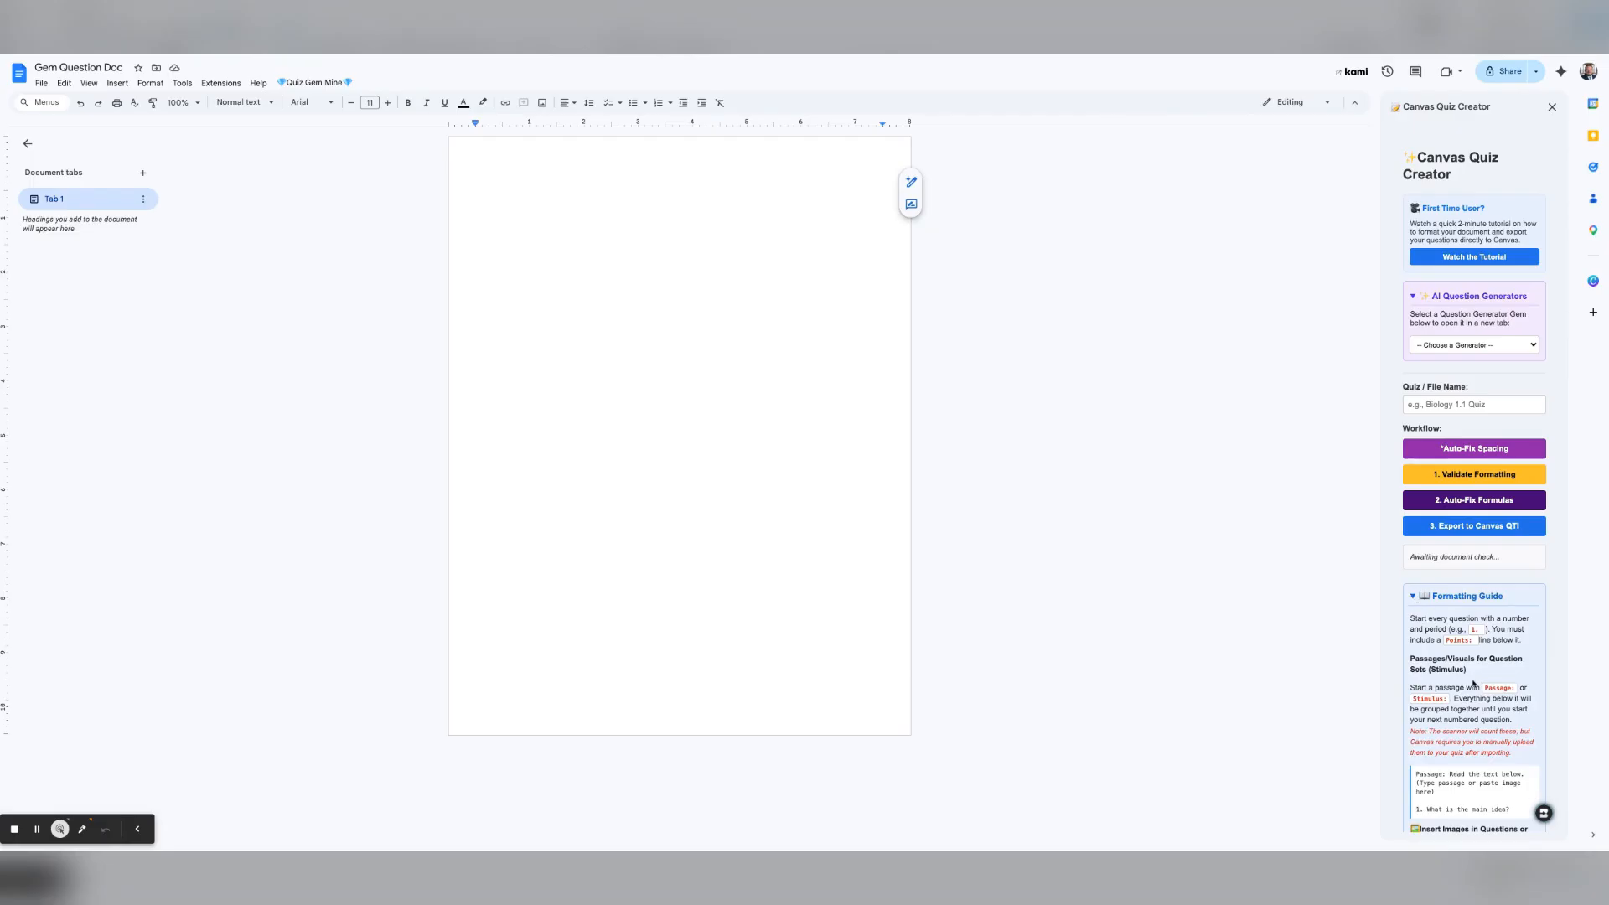
scroll(1473, 683, "down", 1)
scroll(1473, 682, "down", 5)
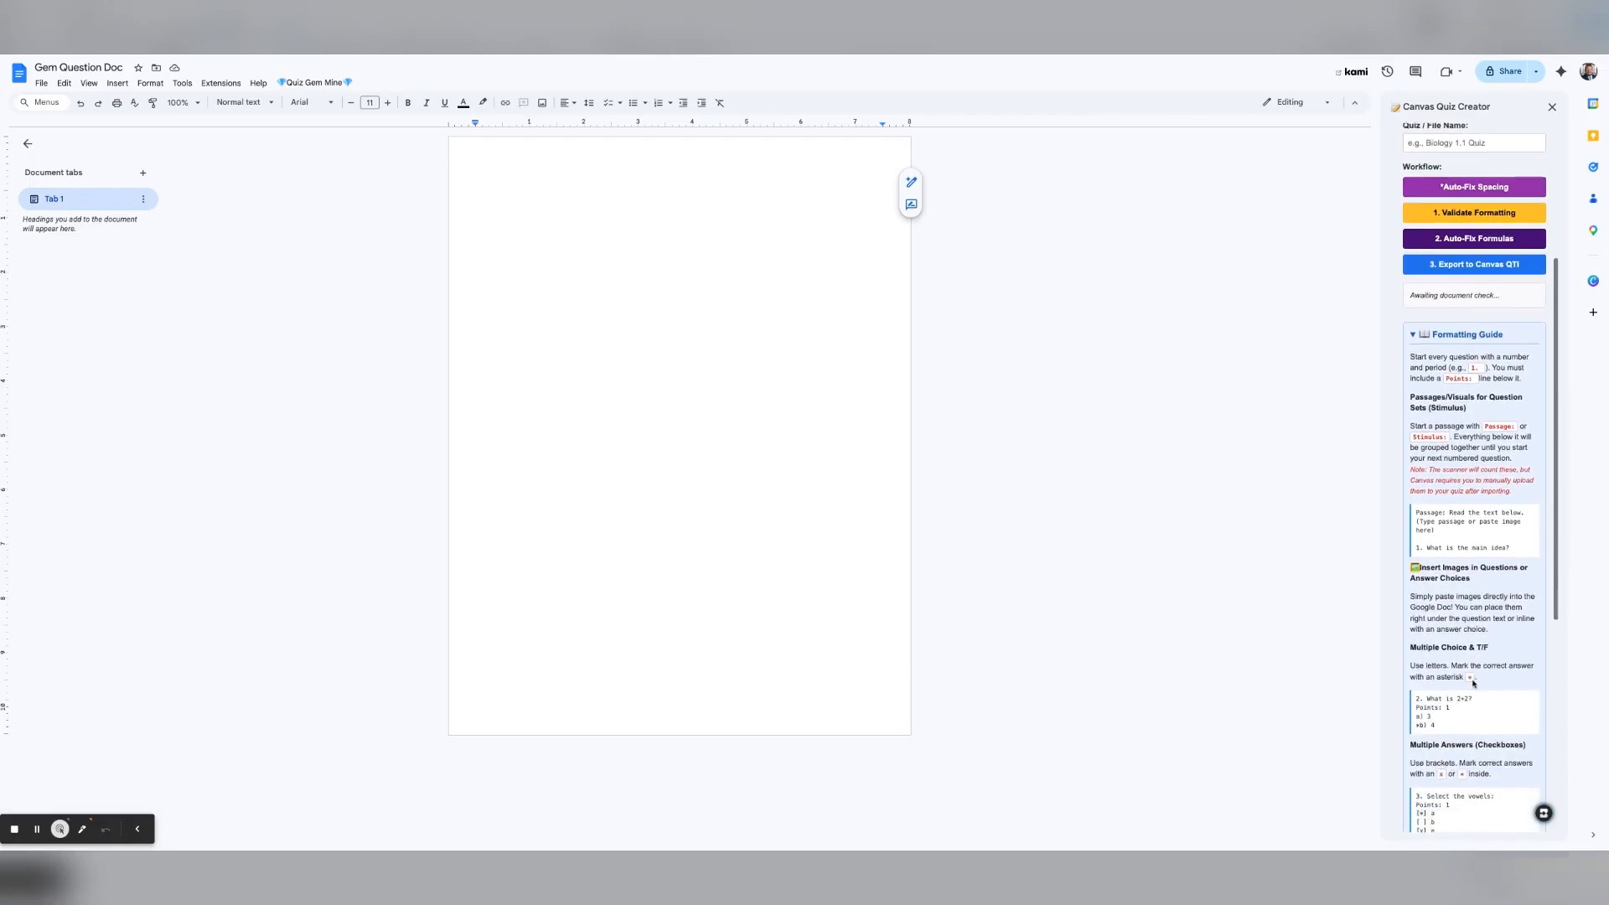